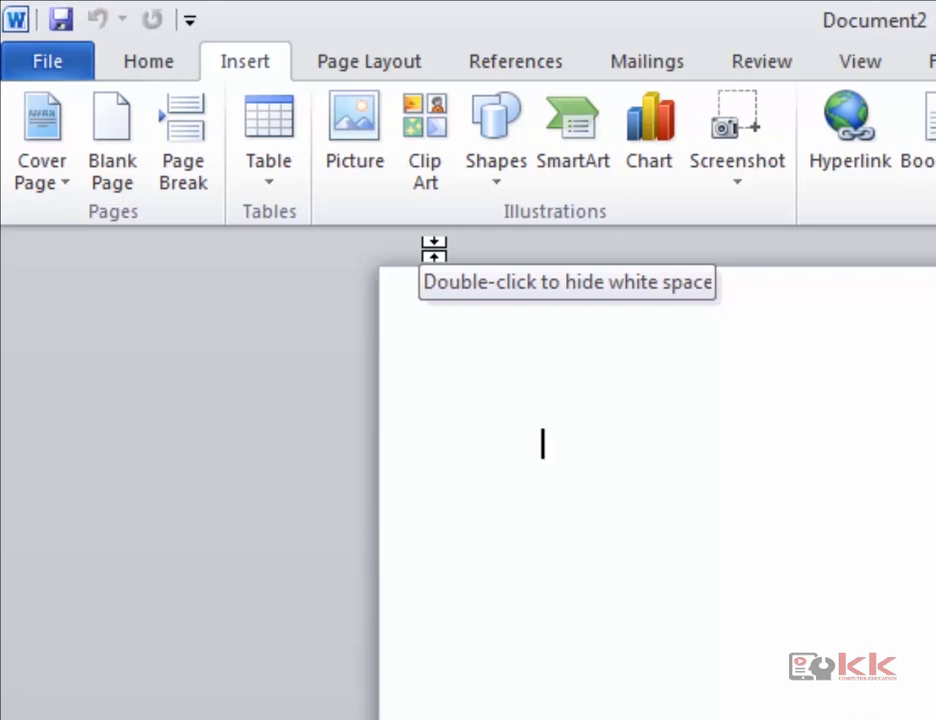
Step: Draw a diagonal line about 2.15" wide and 1.62" high on the upper page and apply the thick black shadowed line style
left_click(489, 158)
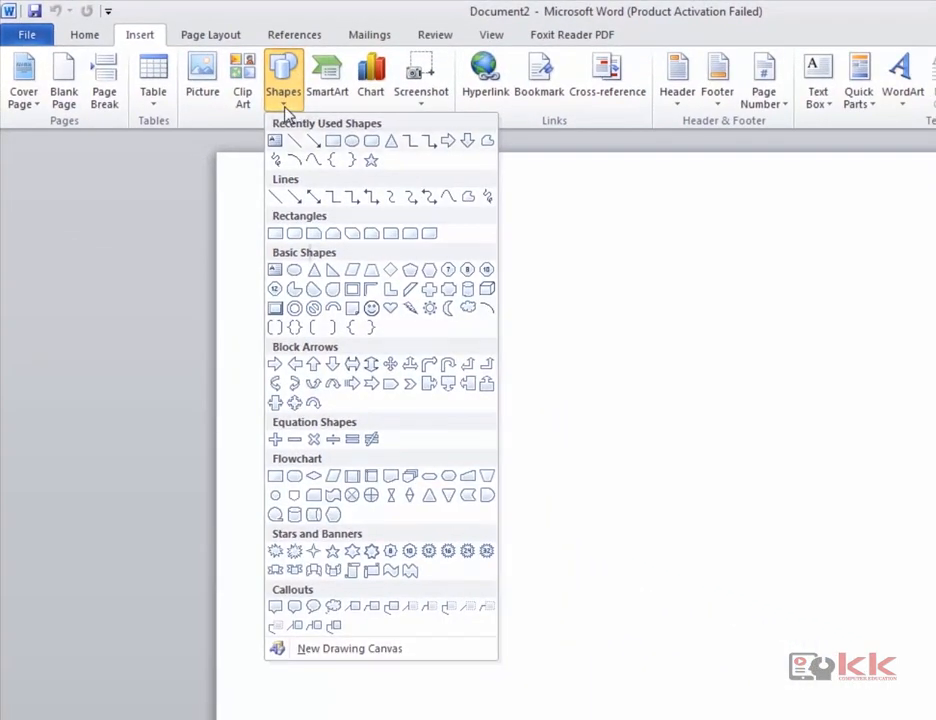
left_click(284, 112)
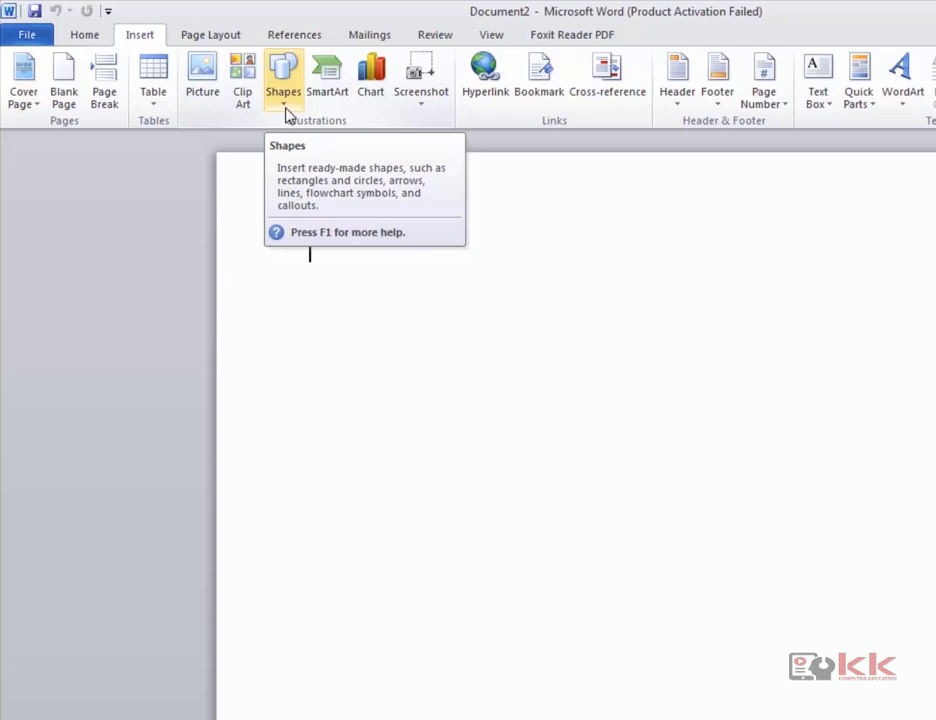
left_click(284, 105)
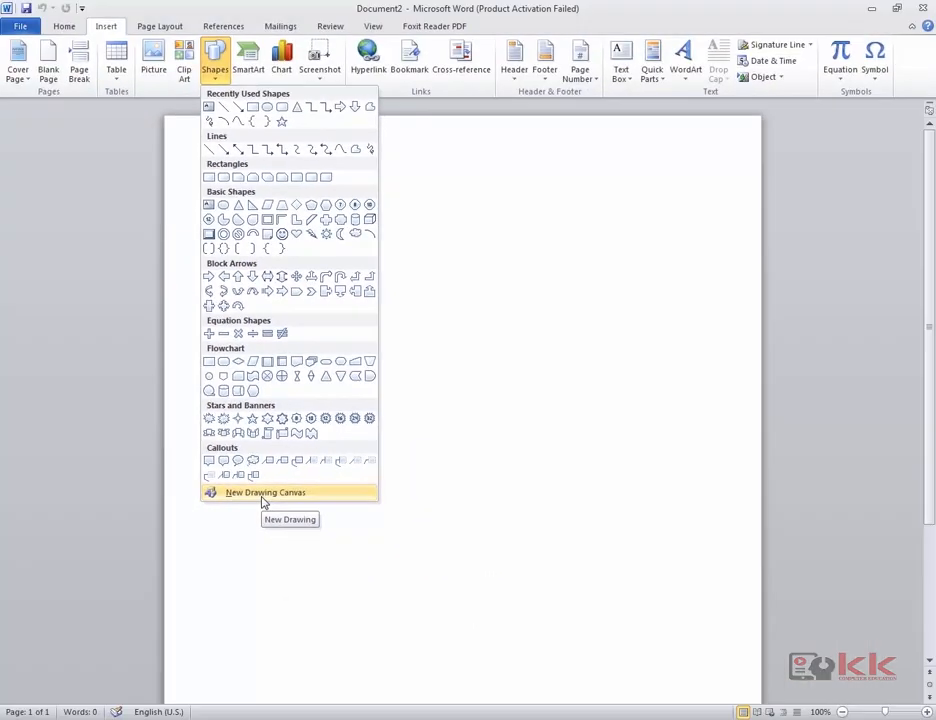
left_click(210, 150)
mouse_move(245, 246)
left_mouse_down()
mouse_move(334, 295)
mouse_move(396, 359)
left_mouse_up()
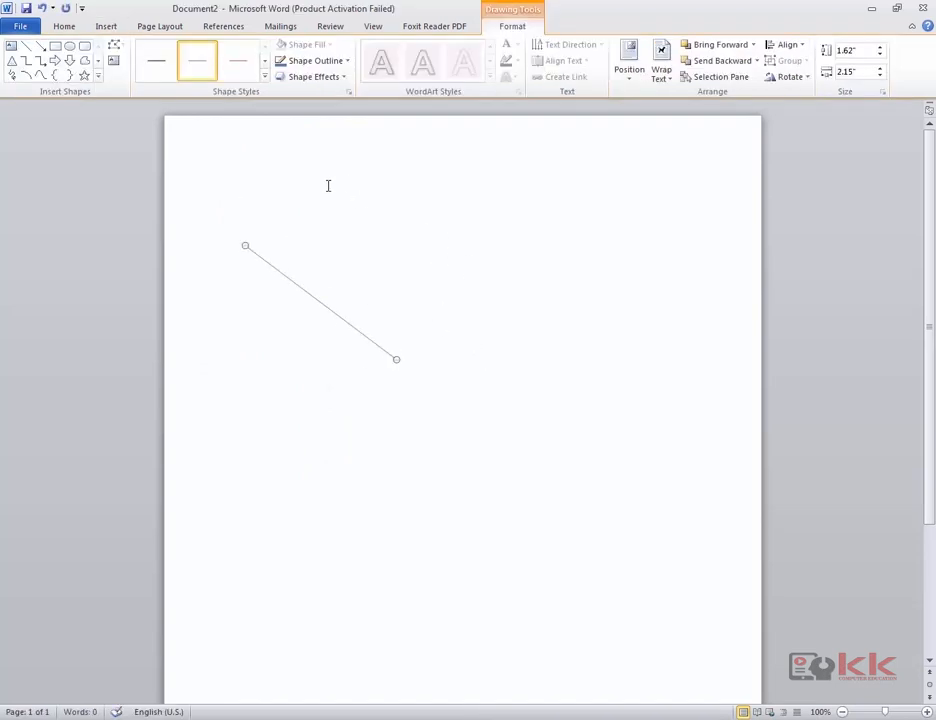
left_click(265, 78)
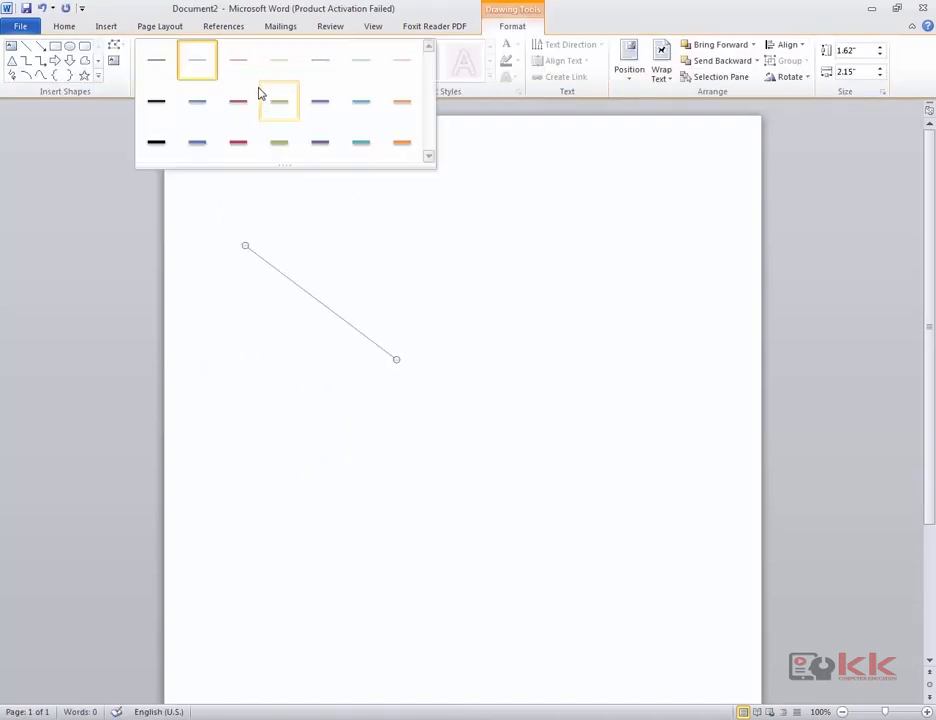
left_click(163, 144)
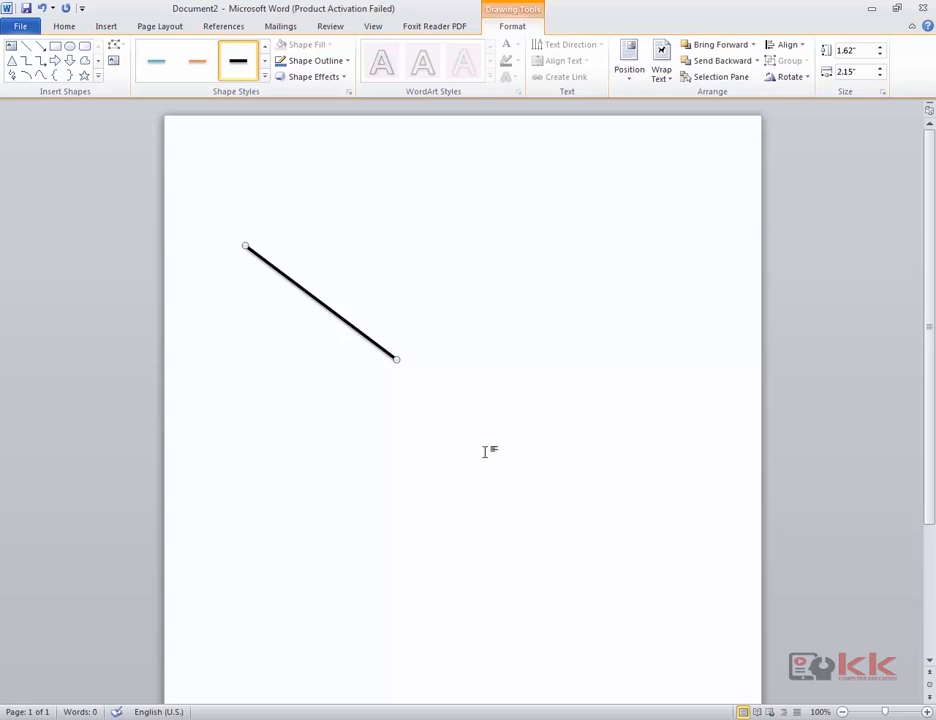
Step: Draw a second line sloping gently downward below the thick black diagonal line
left_click(108, 27)
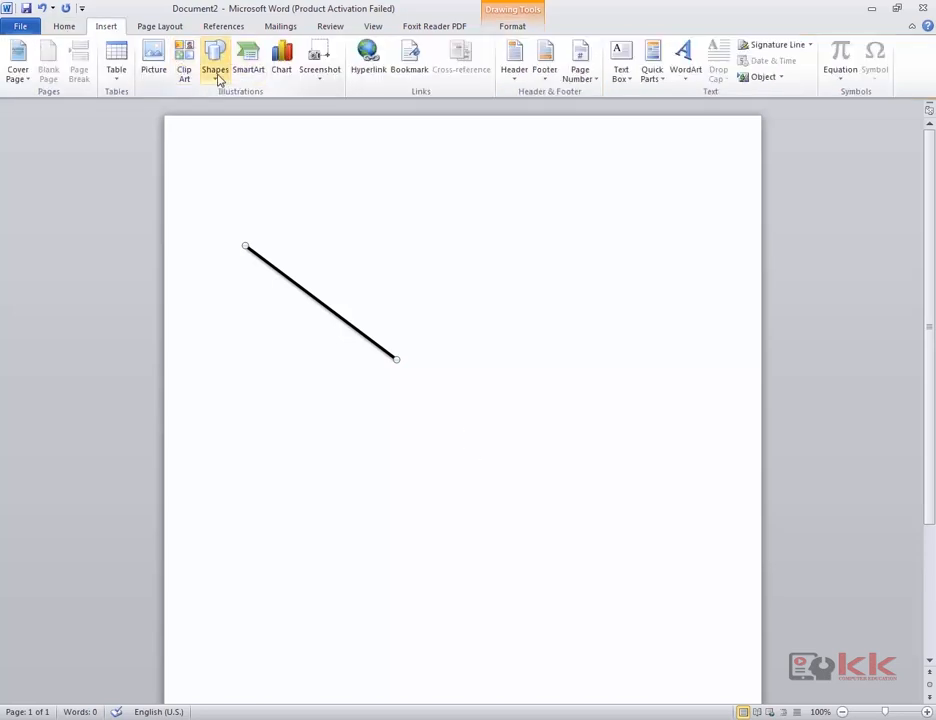
left_click(215, 62)
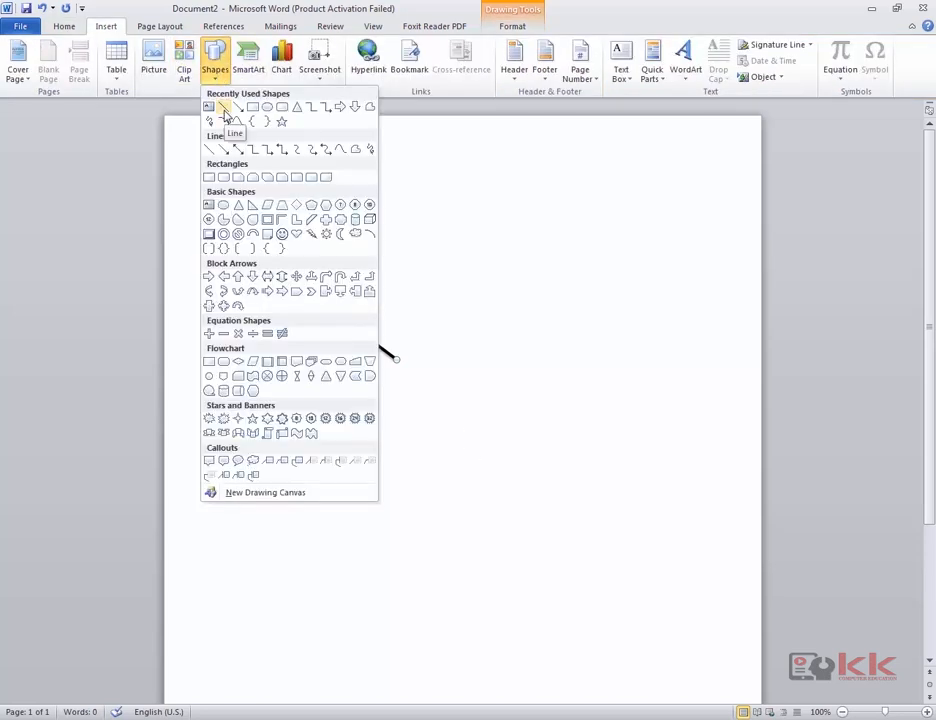
left_click(224, 109)
mouse_move(233, 436)
left_mouse_down()
mouse_move(425, 420)
mouse_move(361, 503)
mouse_move(447, 494)
left_mouse_up()
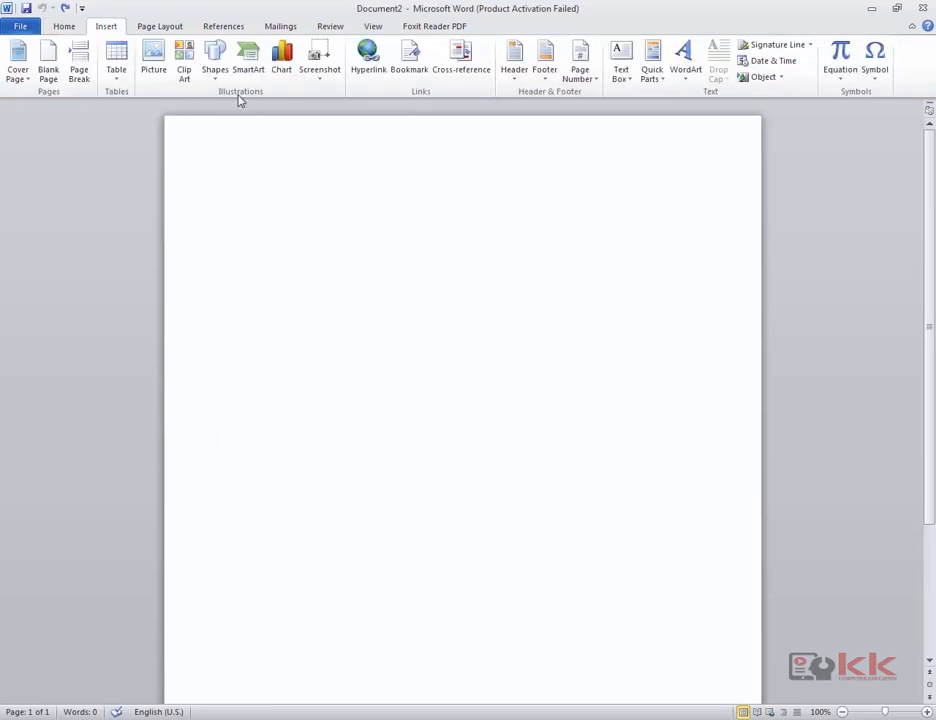
Step: Draw a straight horizontal line about 6.59" long across the upper part of the page
left_click(214, 68)
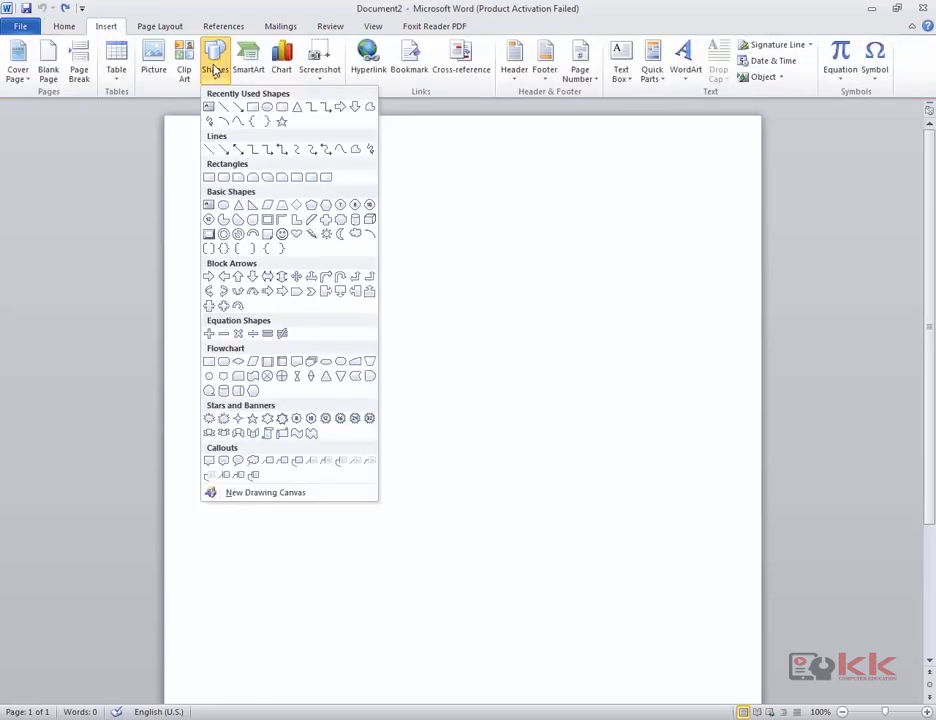
left_click(209, 150)
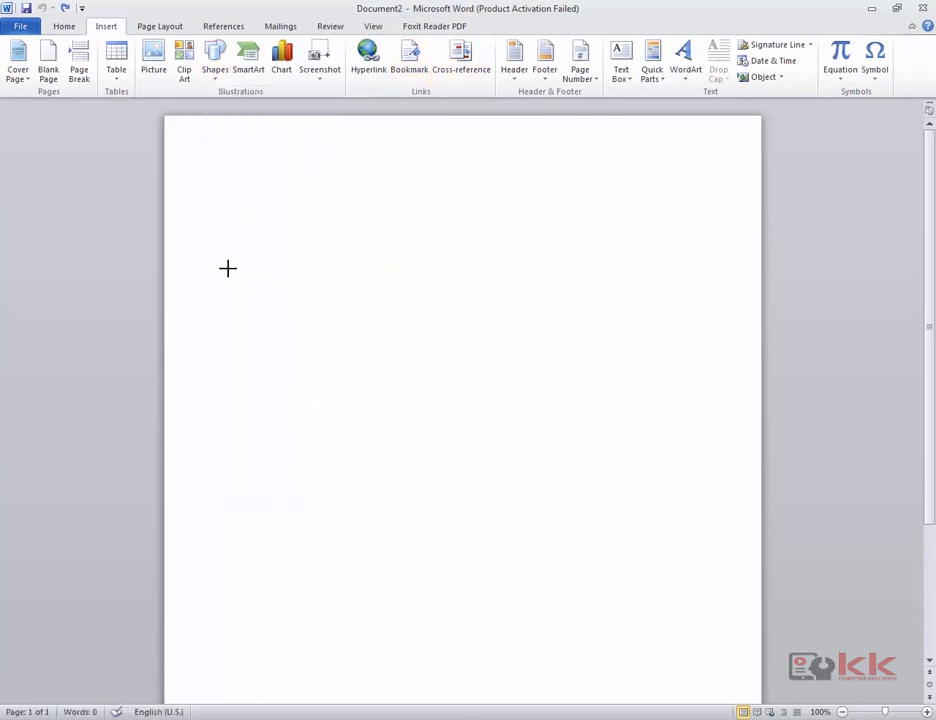
mouse_move(228, 268)
left_mouse_down()
mouse_move(468, 336)
mouse_move(501, 234)
mouse_move(515, 246)
mouse_move(516, 392)
mouse_move(506, 248)
mouse_move(552, 255)
mouse_move(566, 299)
mouse_move(694, 257)
mouse_move(649, 262)
mouse_move(641, 269)
mouse_move(691, 266)
left_mouse_up()
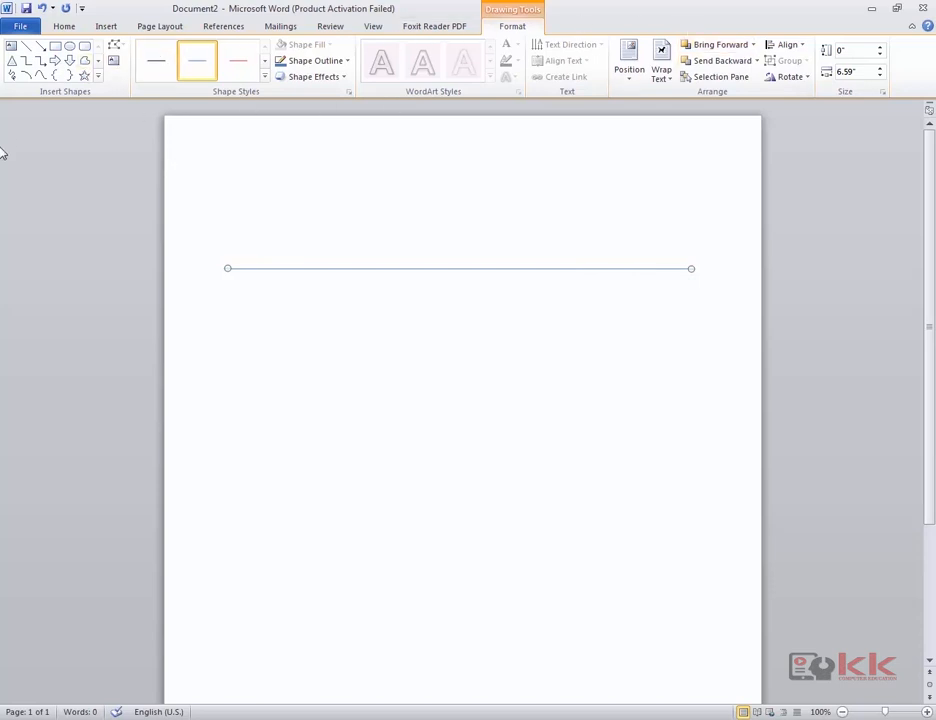
Step: Draw an oval about 3.09" wide and 2.72" high below the horizontal line
mouse_move(2, 150)
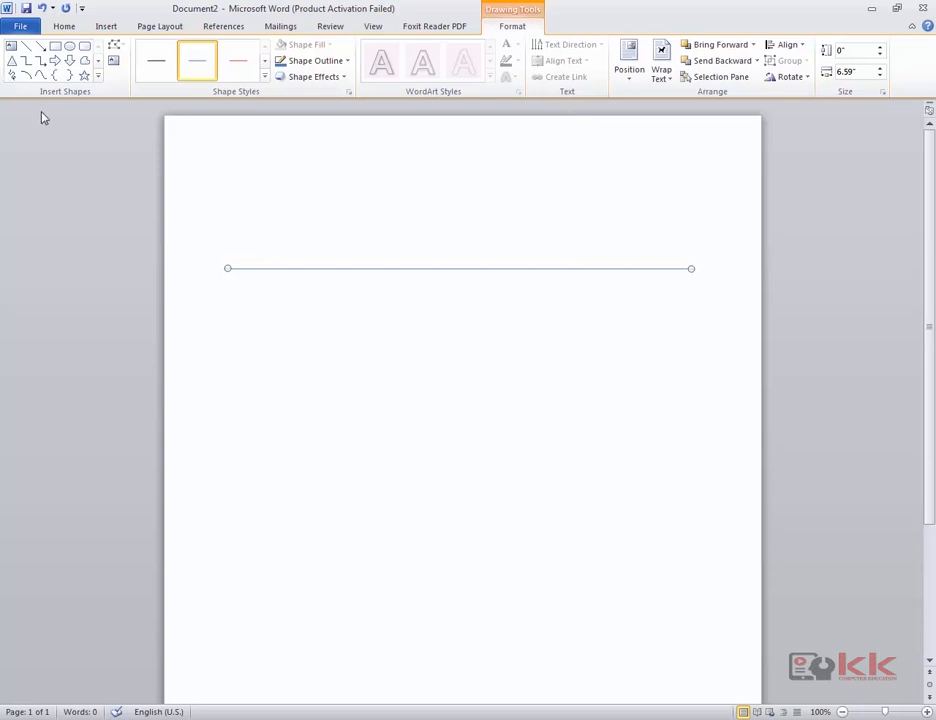
left_click(100, 78)
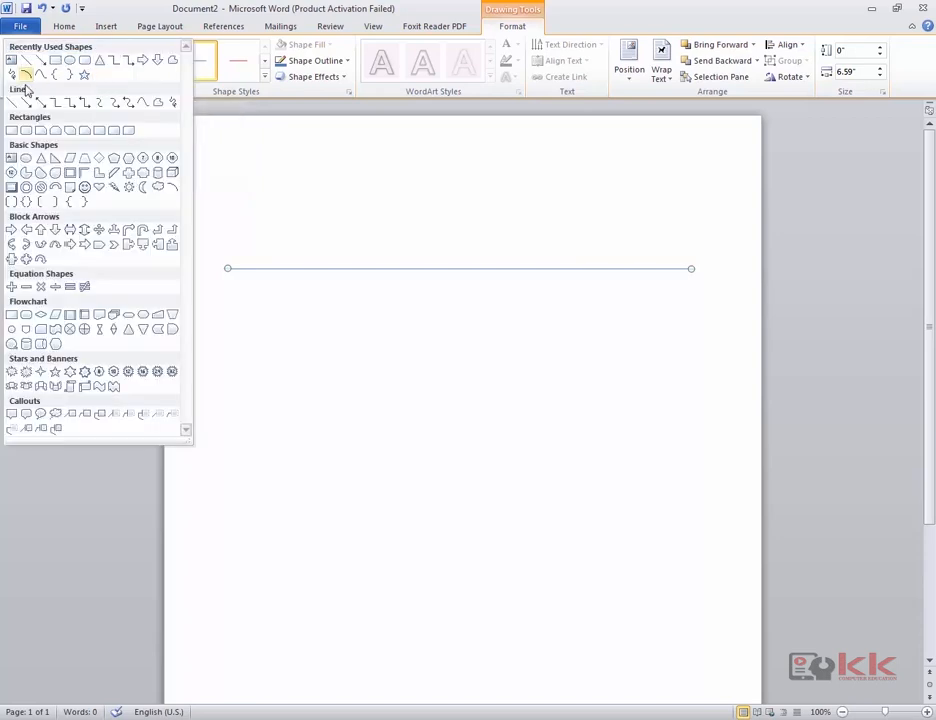
left_click(70, 61)
left_click_drag(255, 308, 474, 497)
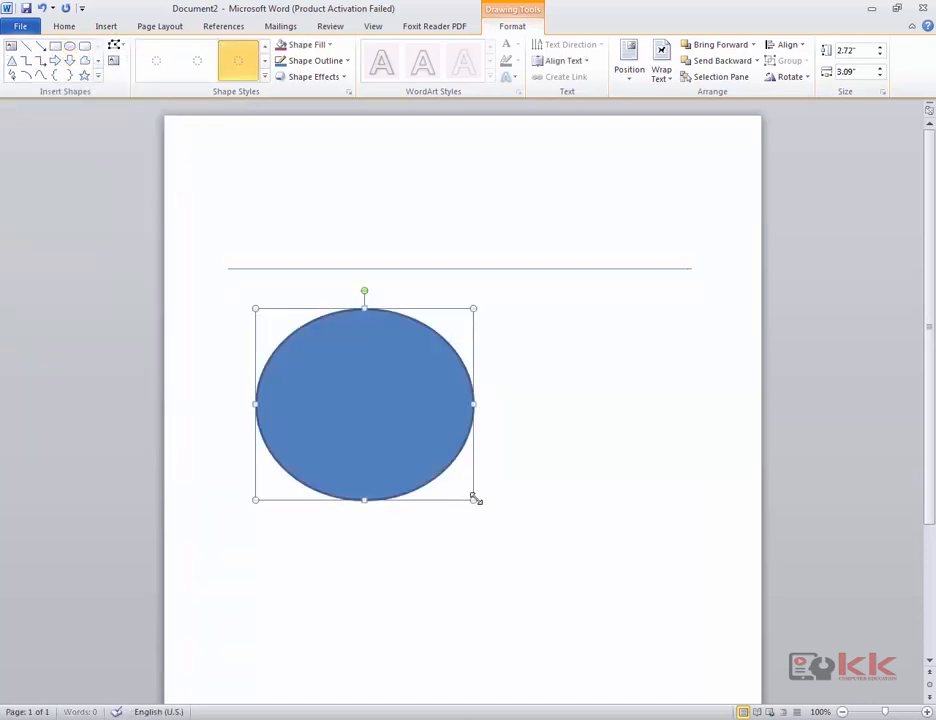
Step: Change the blue oval's shape to a right triangle
left_click(116, 46)
mouse_move(150, 62)
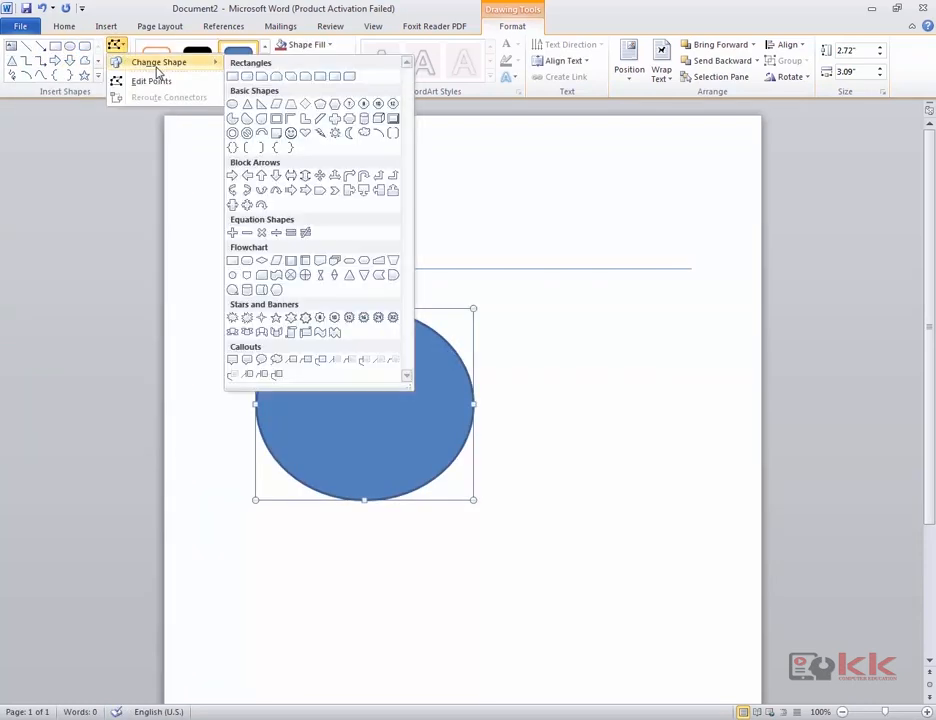
left_click(414, 462)
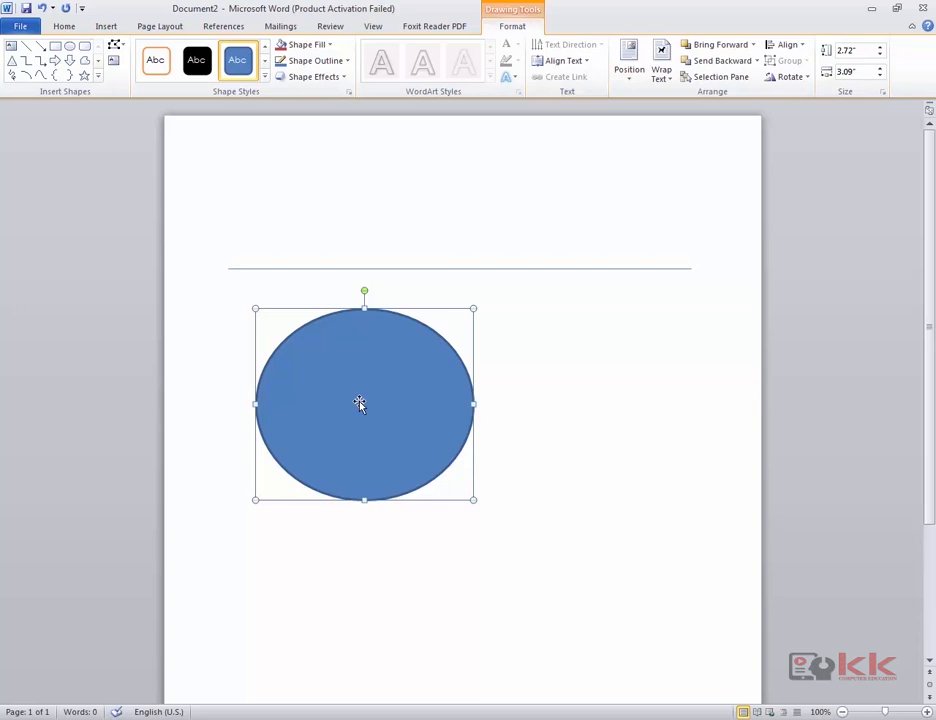
left_click(116, 45)
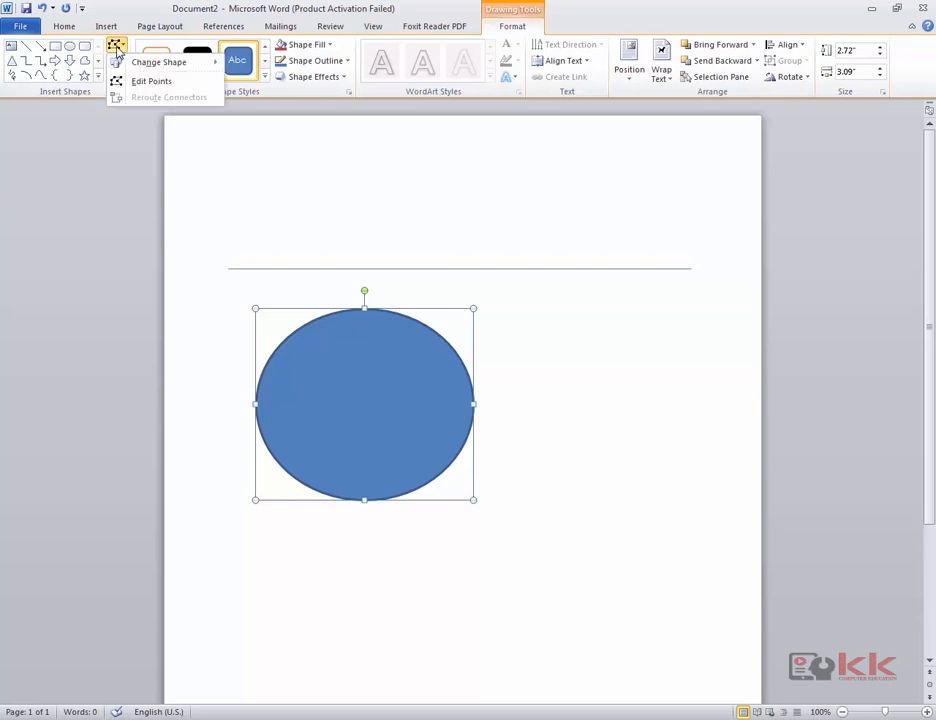
mouse_move(146, 66)
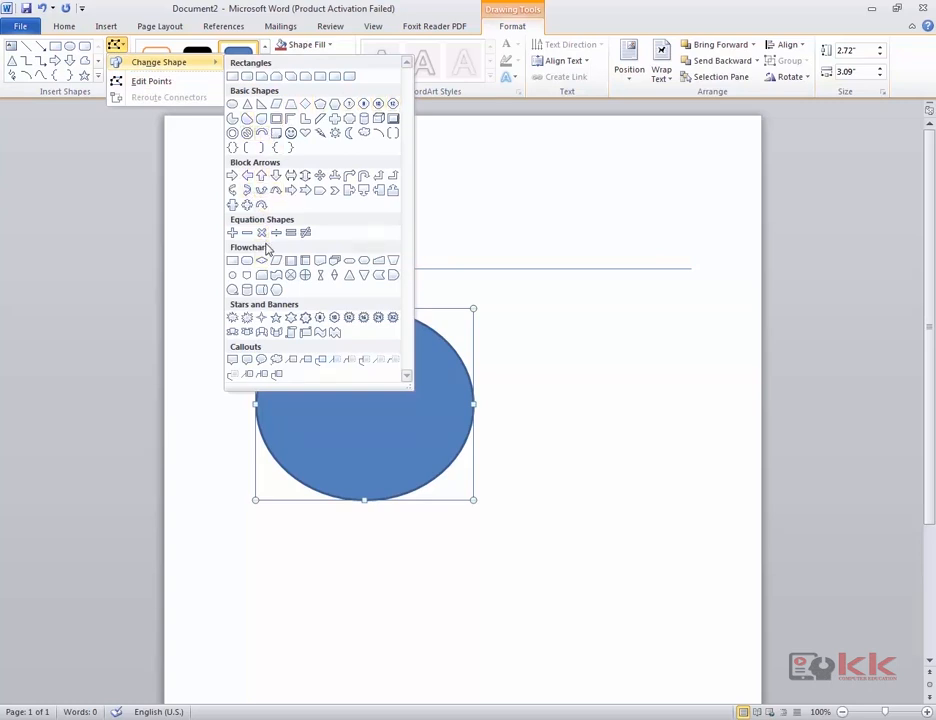
left_click(261, 104)
Step: Change the blue shape below the line to a rounded rectangle
left_click(116, 45)
mouse_move(159, 62)
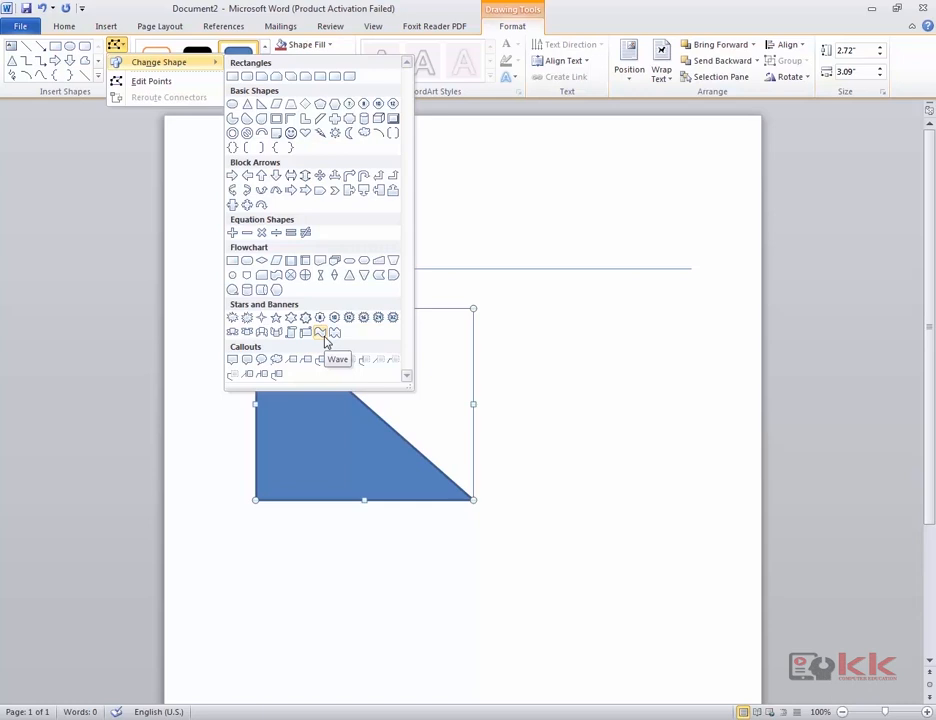
left_click(247, 79)
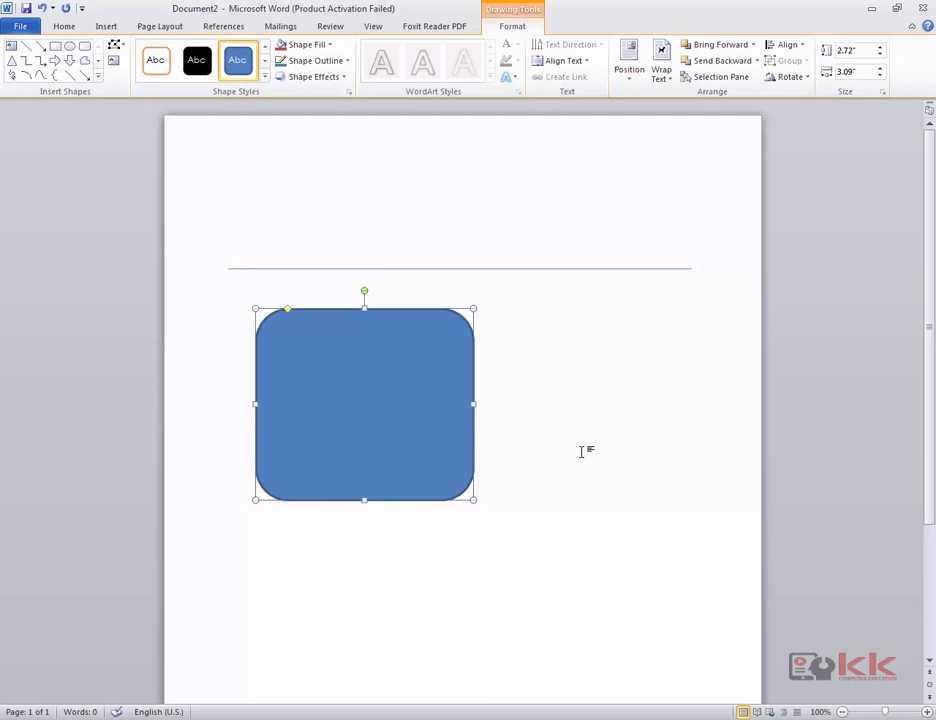
Step: Edit the rounded rectangle's points, pulling the right-hand point of its top edge down and inward to form a wavy top
left_click(119, 47)
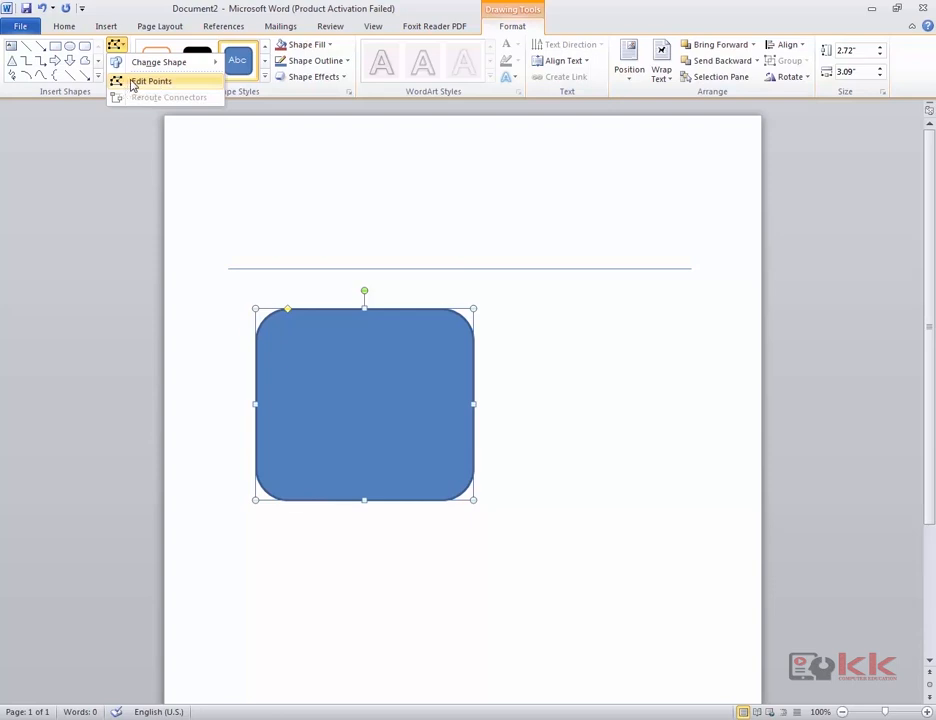
left_click(135, 83)
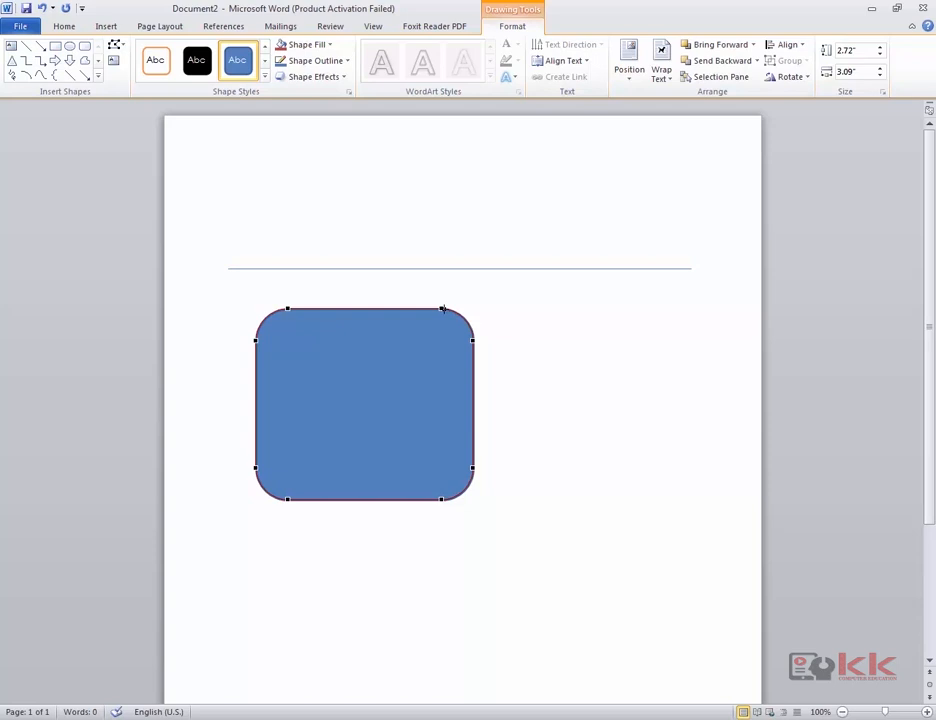
left_click_drag(442, 310, 402, 391)
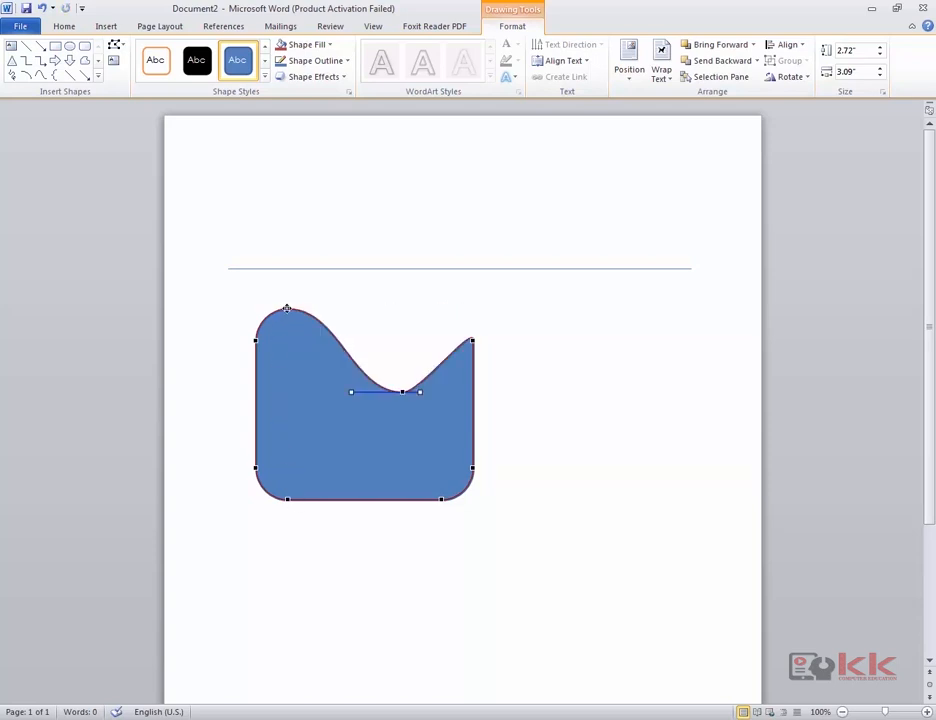
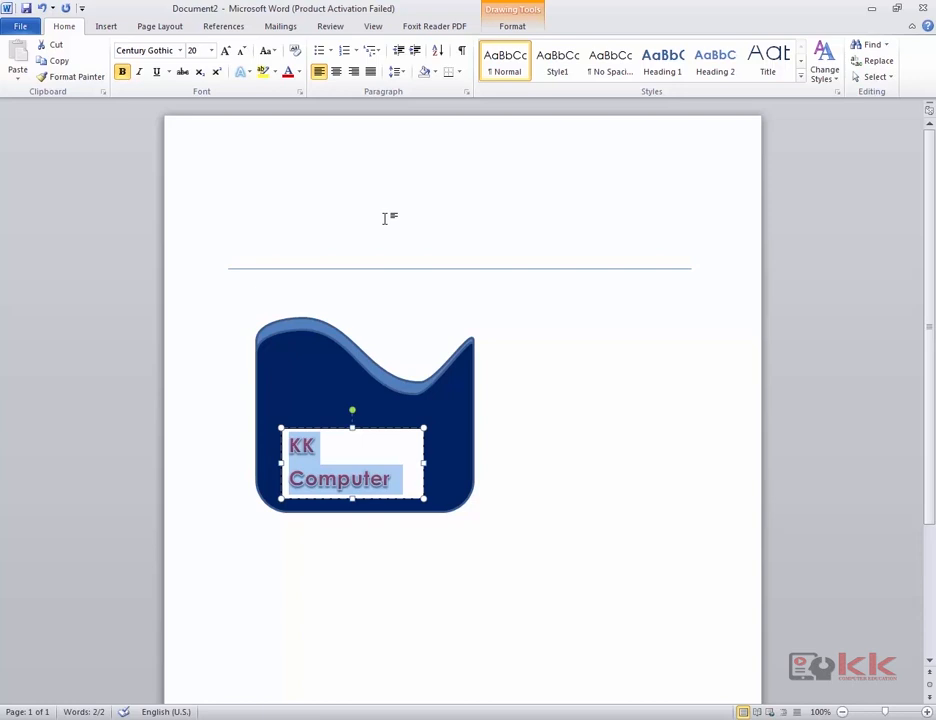
Step: Set the "KK Computer" text box to No Fill and deselect it
left_click(331, 429)
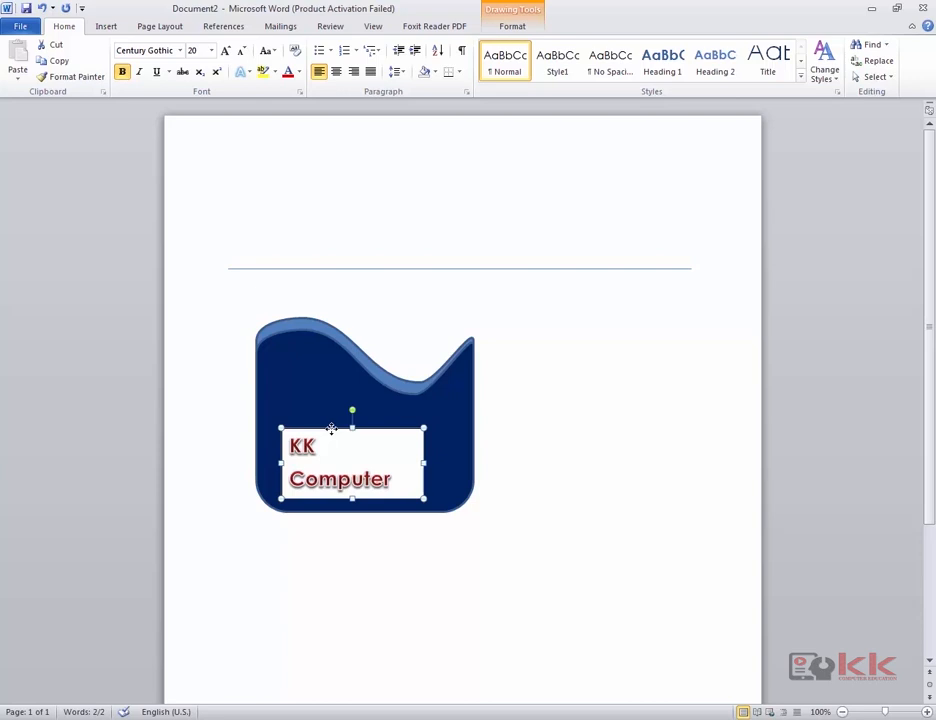
left_click(512, 30)
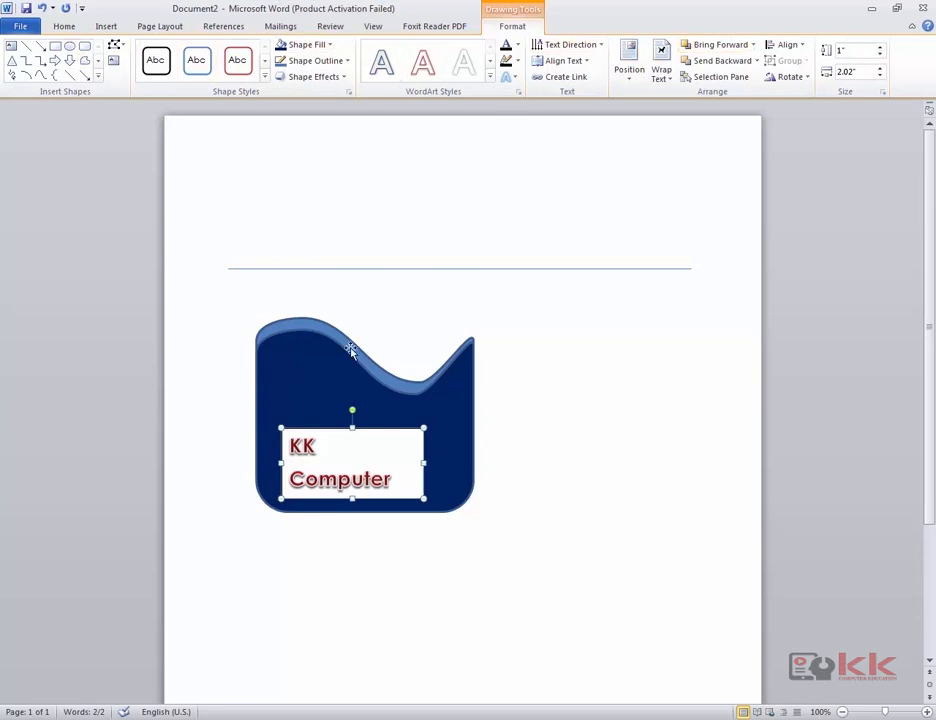
left_click(279, 357)
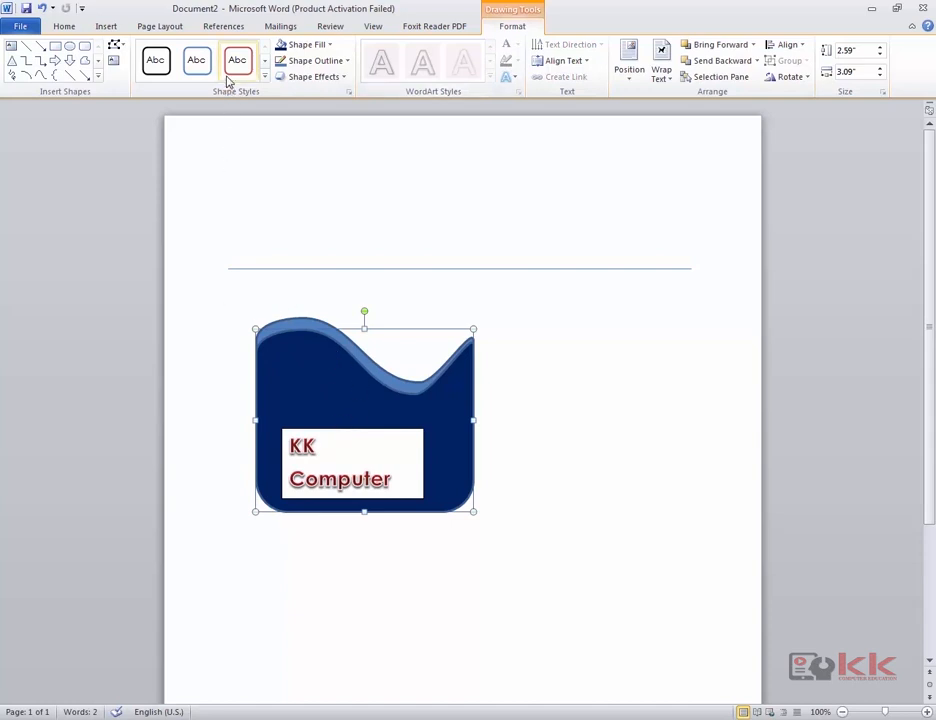
left_click(338, 432)
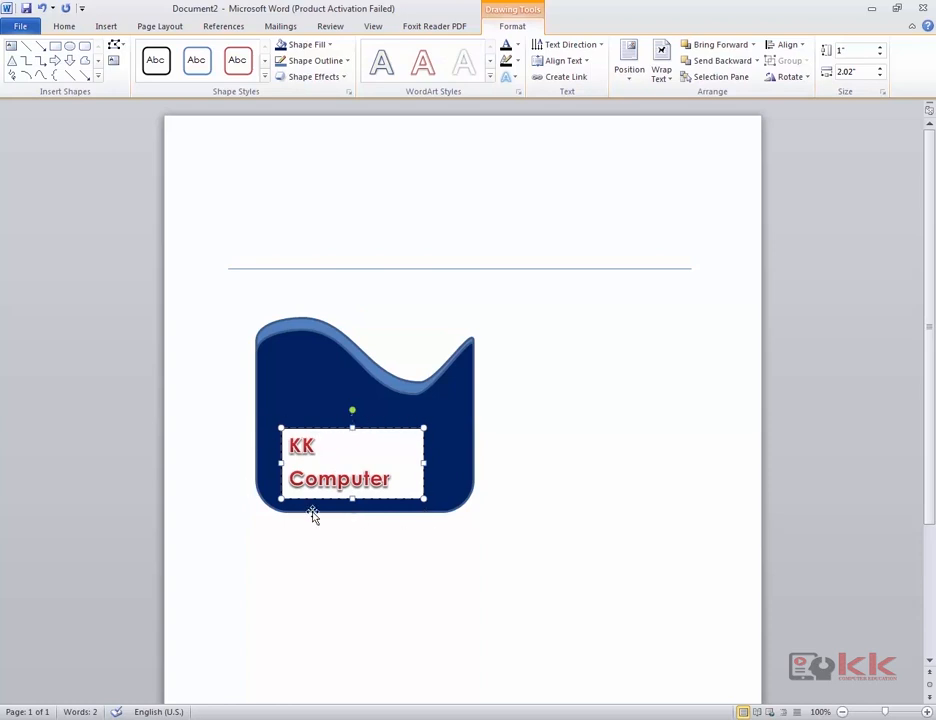
left_click(330, 44)
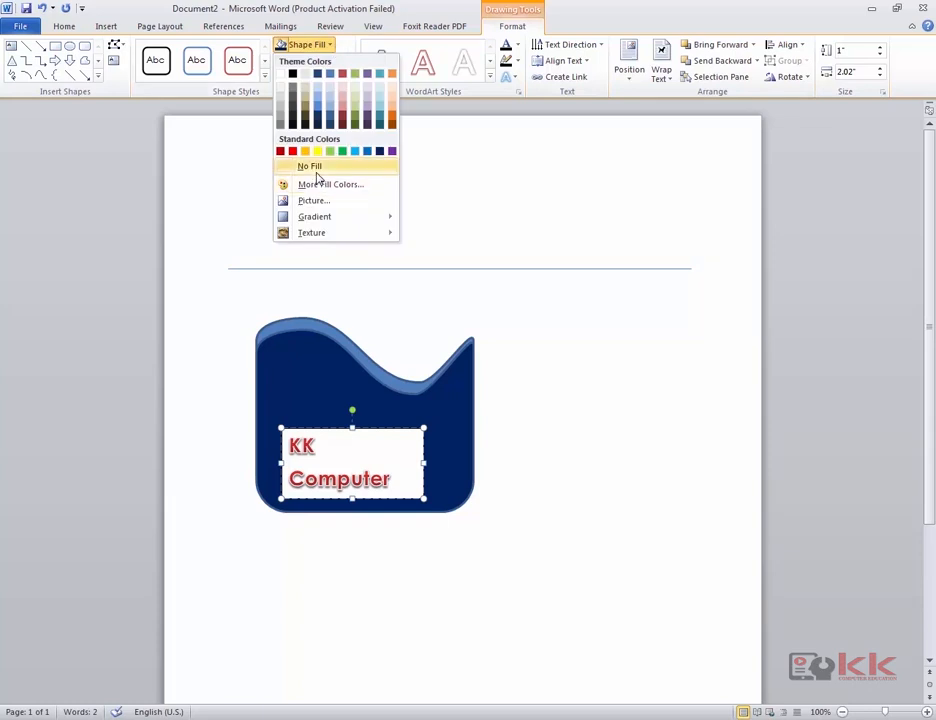
left_click(316, 169)
left_click(213, 391)
left_click(484, 420)
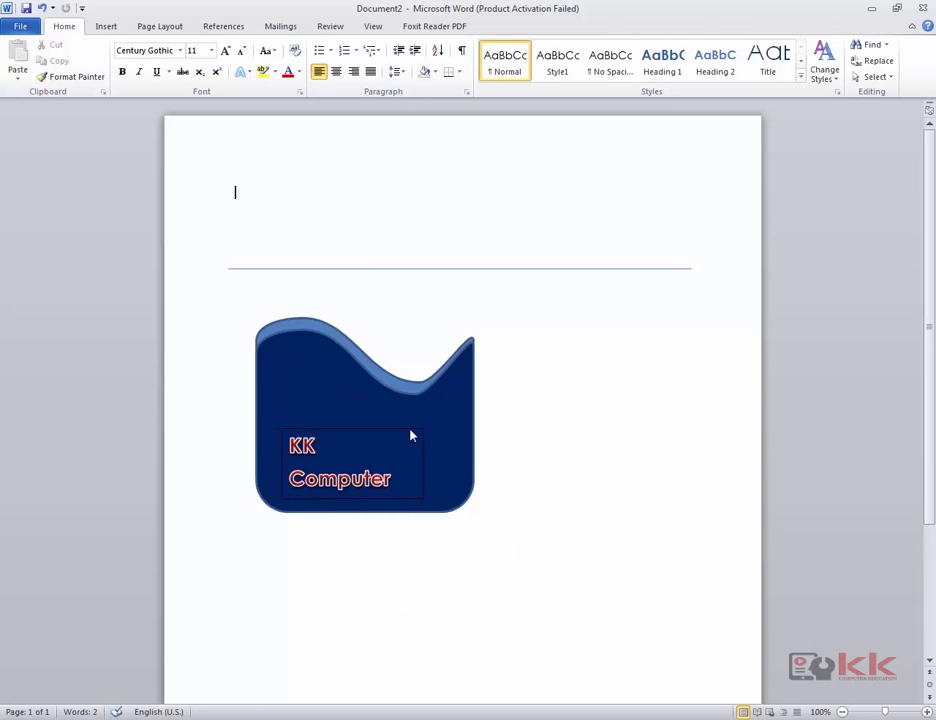
Step: Set the "KK Computer" text box to No Outline and deselect it
left_click(339, 427)
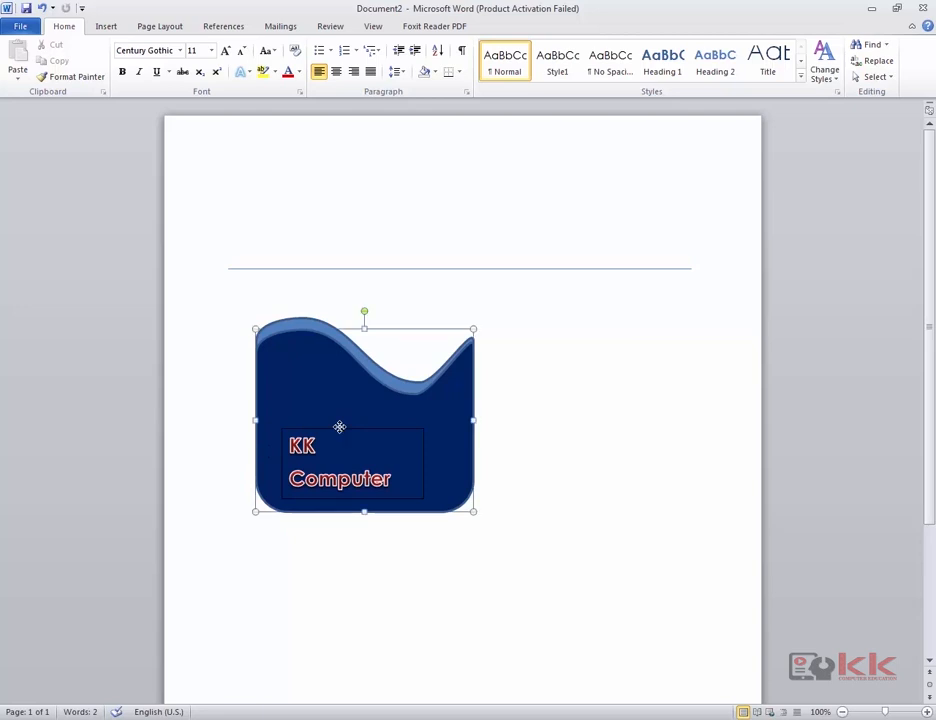
left_click(339, 427)
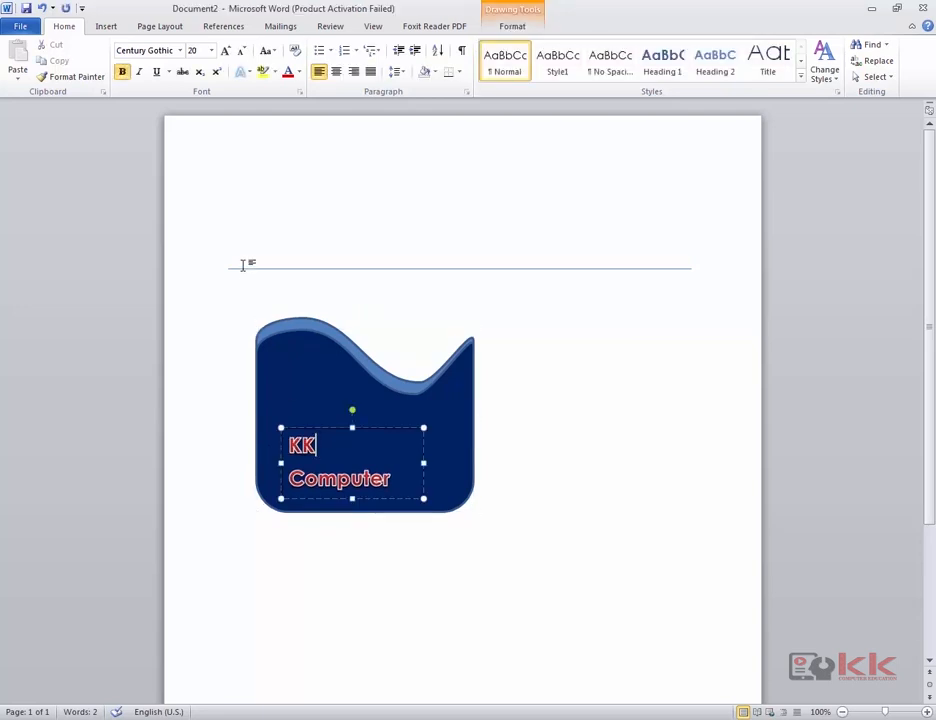
left_click(510, 25)
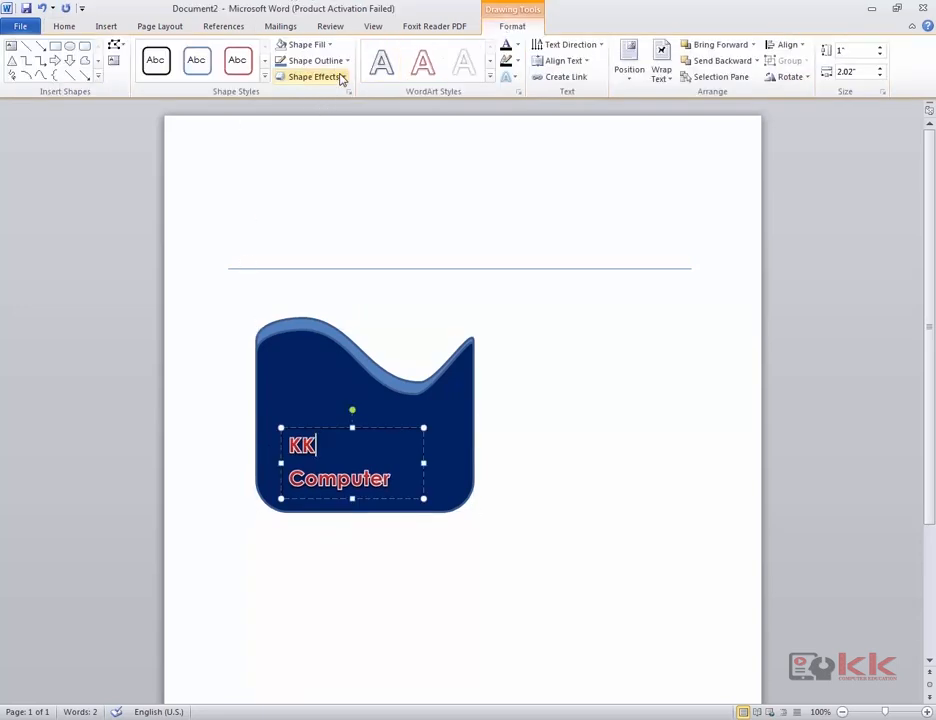
left_click(348, 61)
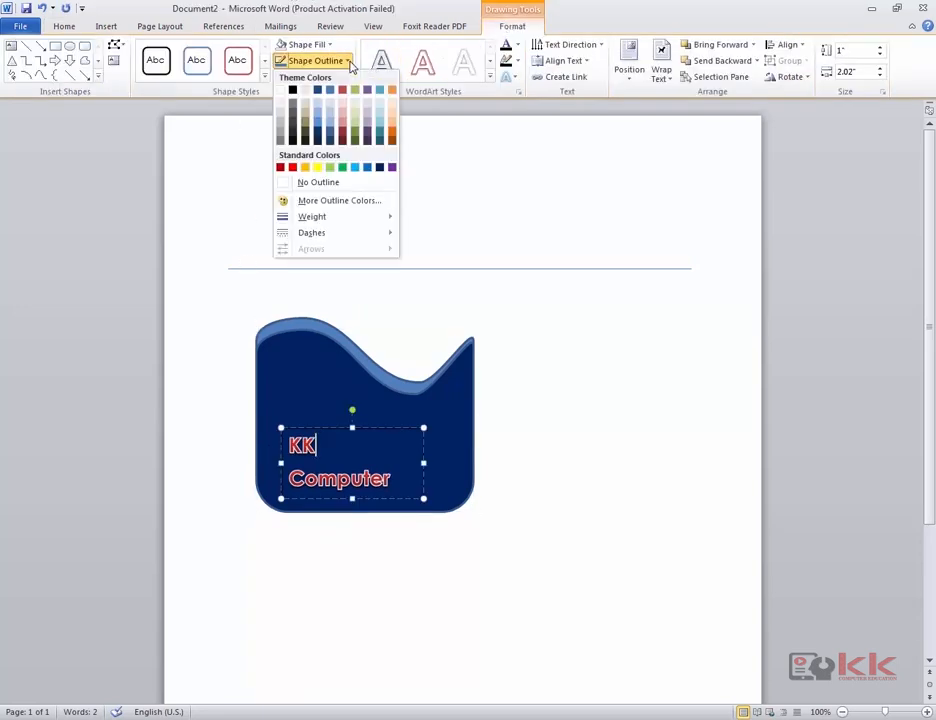
left_click(338, 185)
left_click(384, 606)
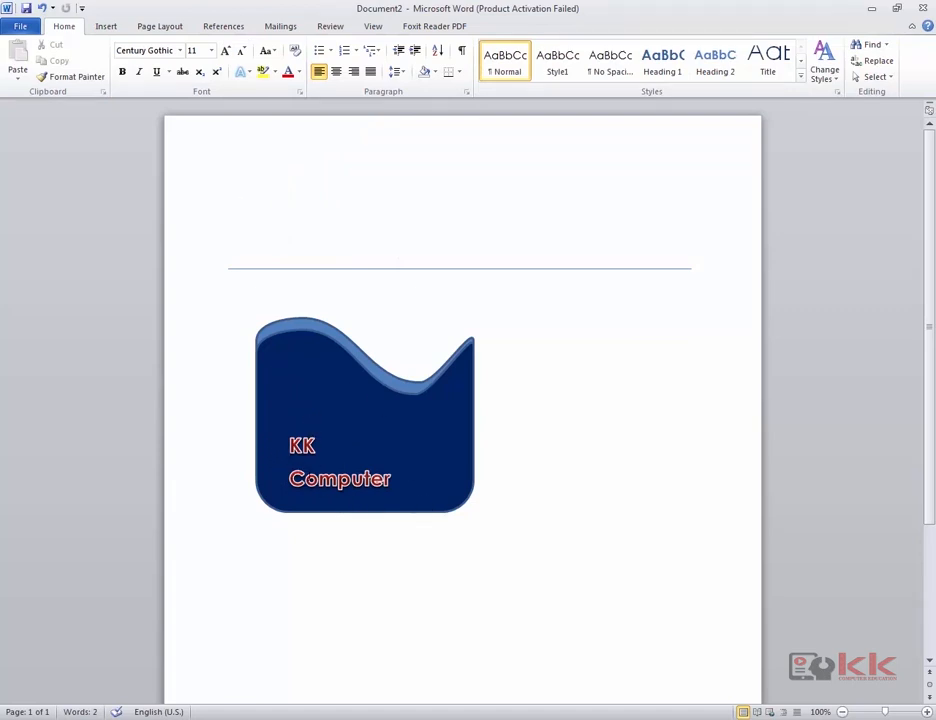
left_click(304, 478)
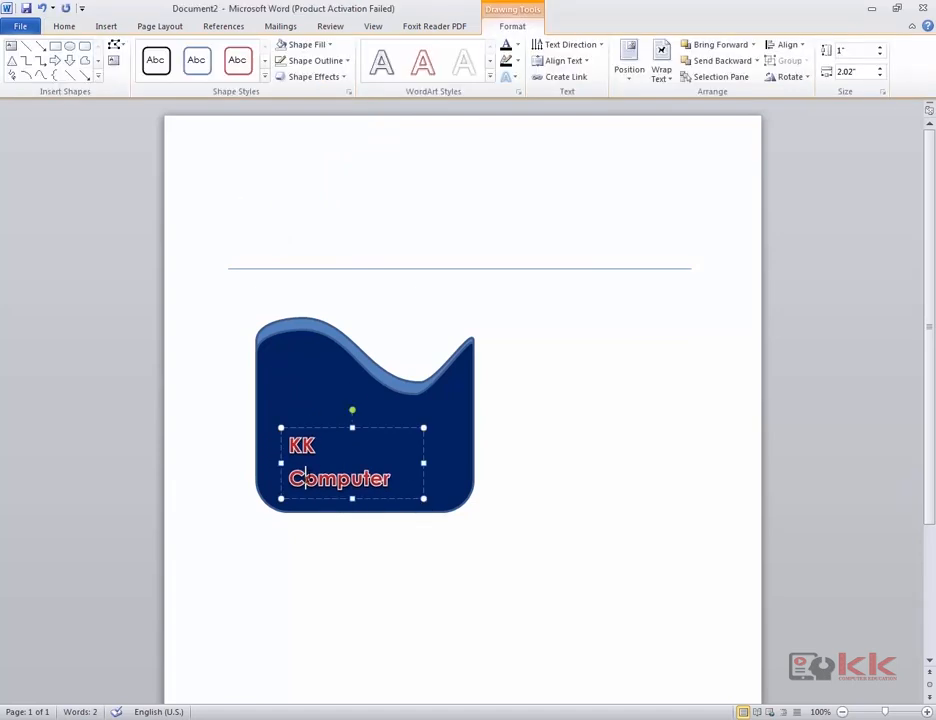
left_click(338, 428)
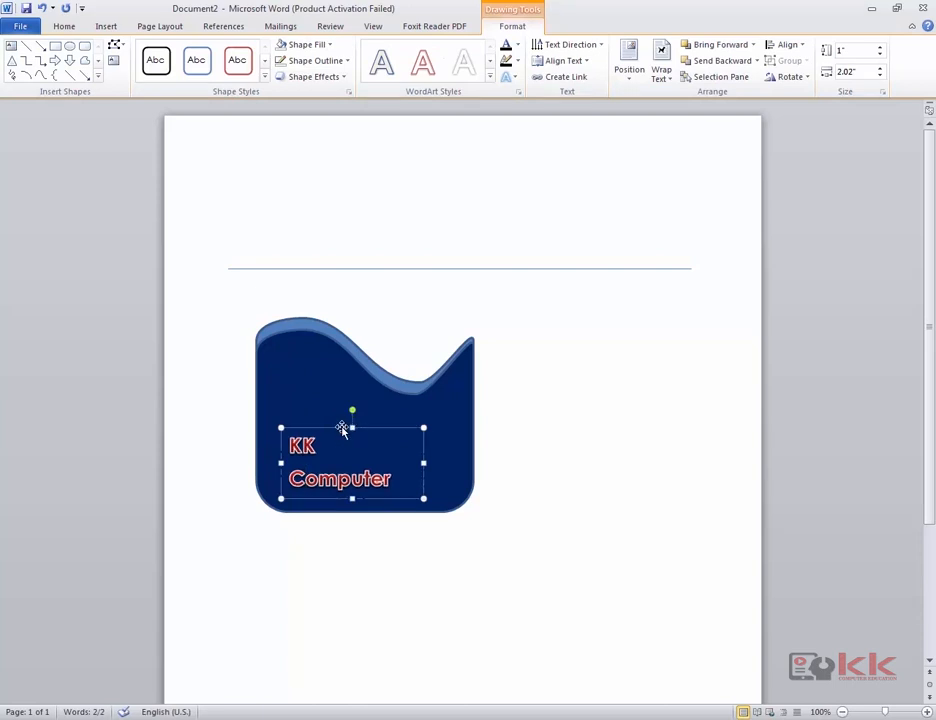
left_click(510, 461)
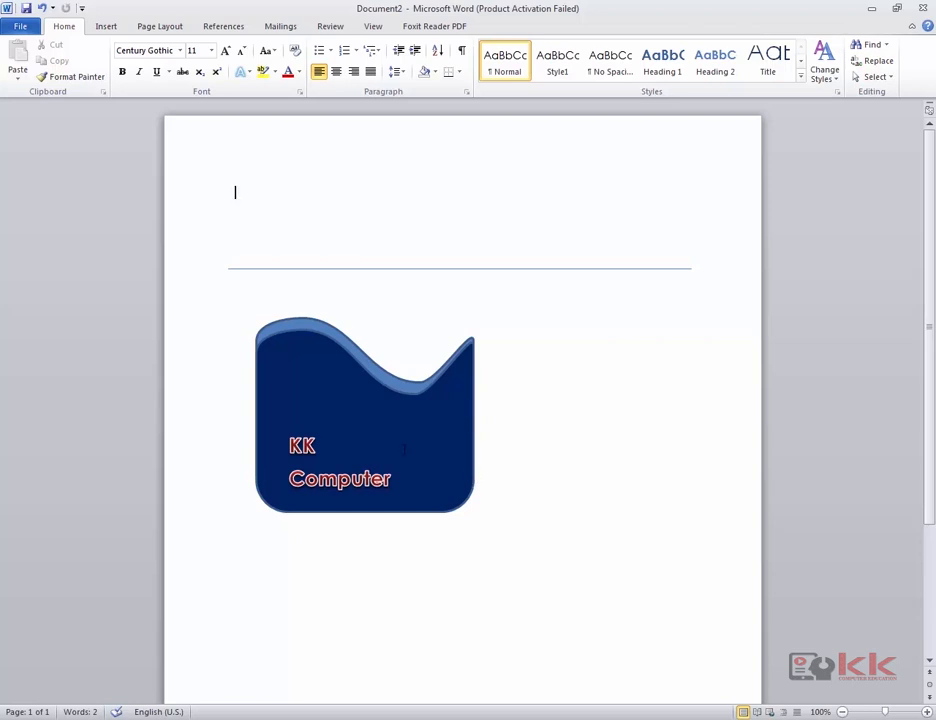
Step: Apply the light green gradient shape style from the fourth row of the styles to the dark blue wavy shape
left_click(393, 402)
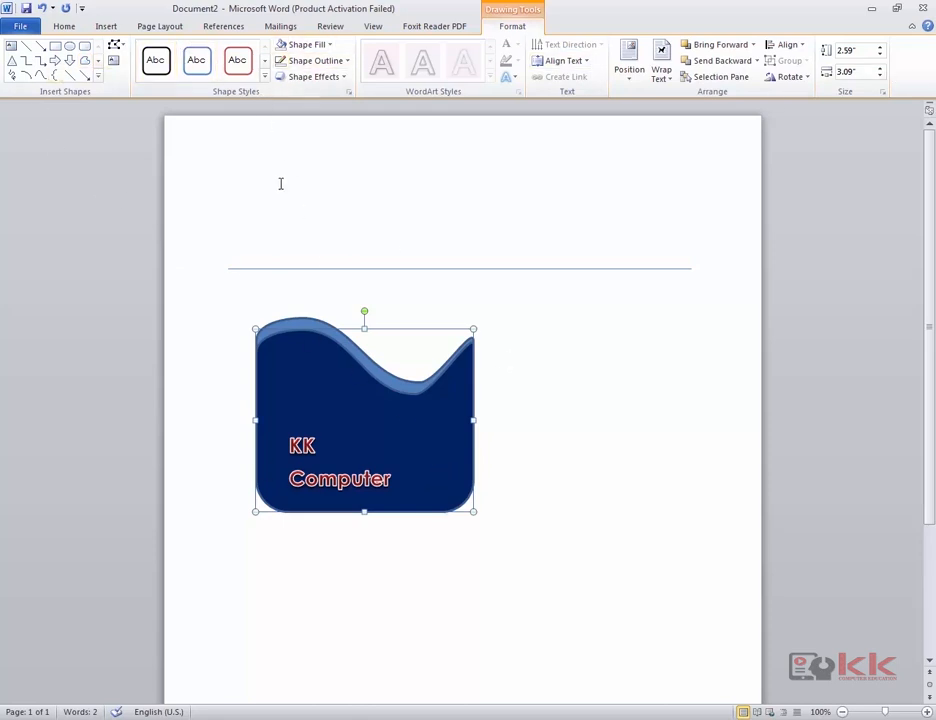
left_click(264, 77)
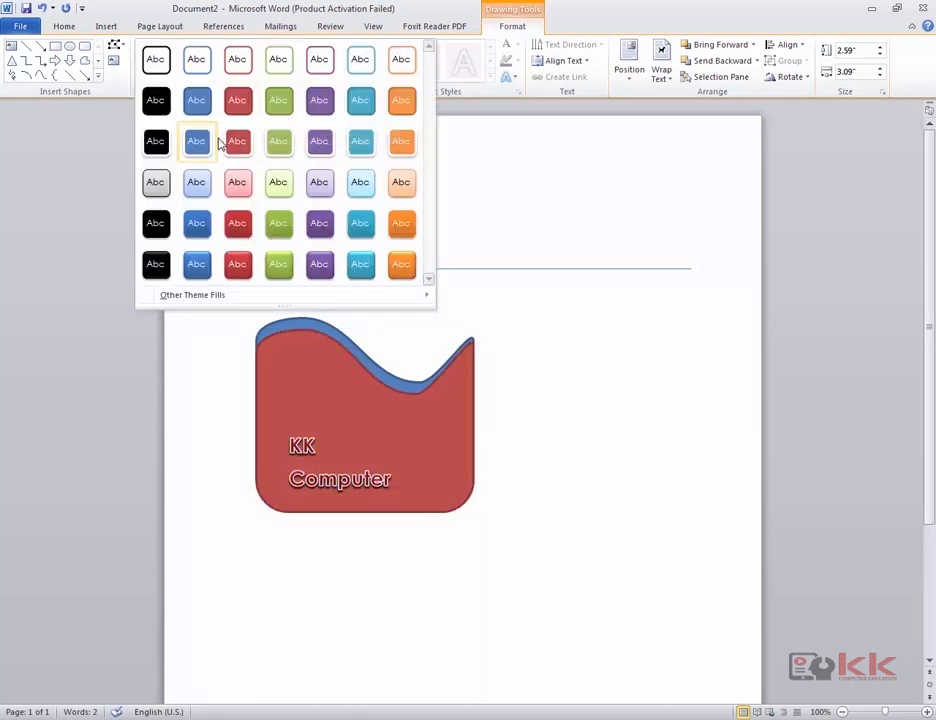
left_click(273, 186)
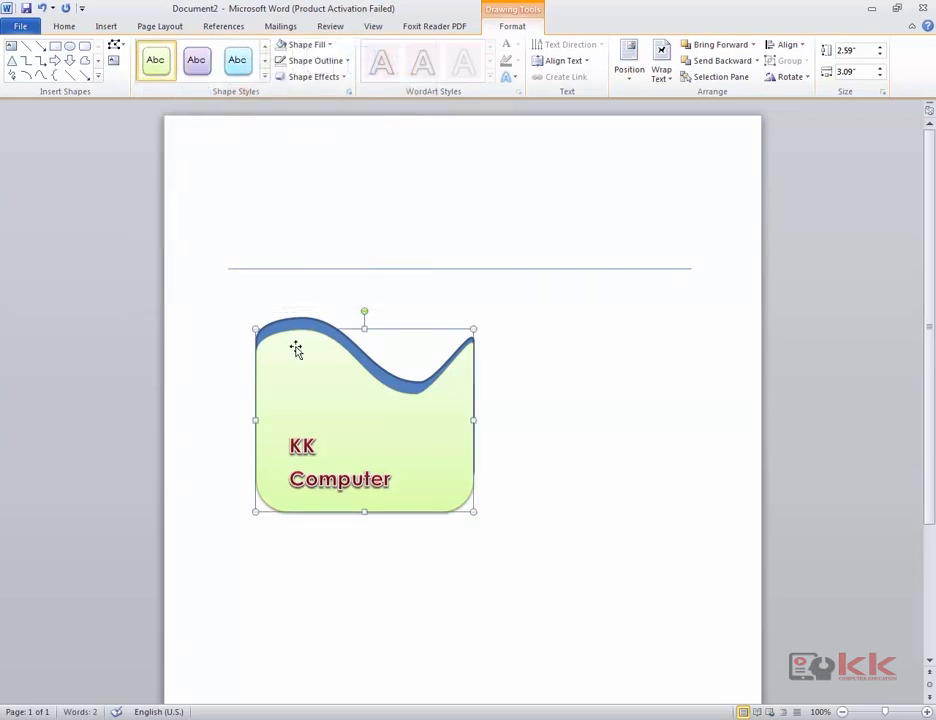
Step: Apply the red gradient shape style from the fifth row of the styles to the blue wavy shape behind, and deselect it
left_click_drag(307, 328, 306, 320)
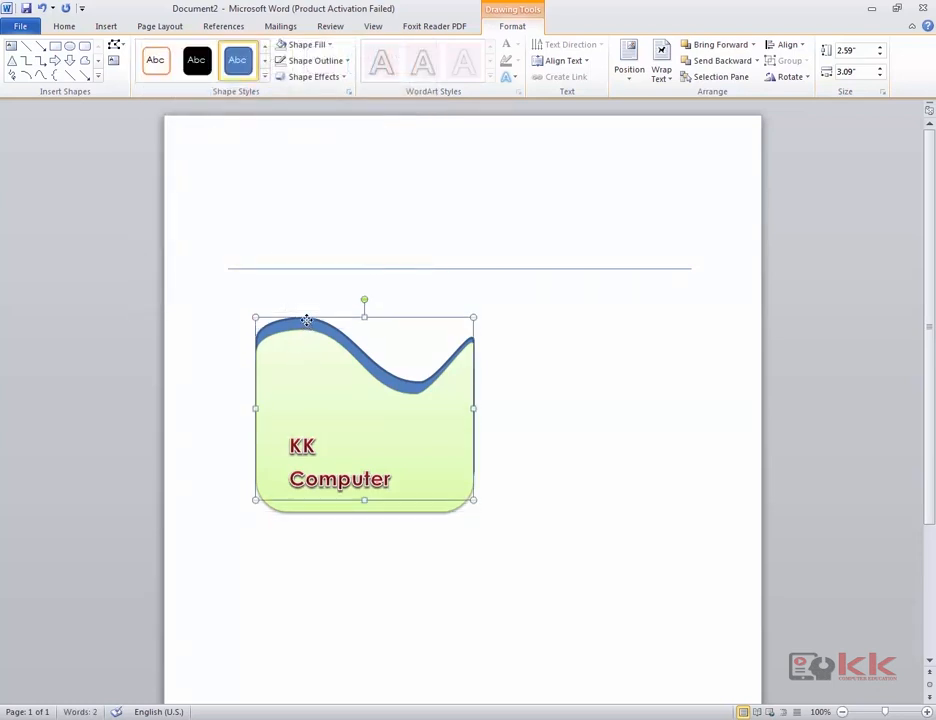
left_click(265, 77)
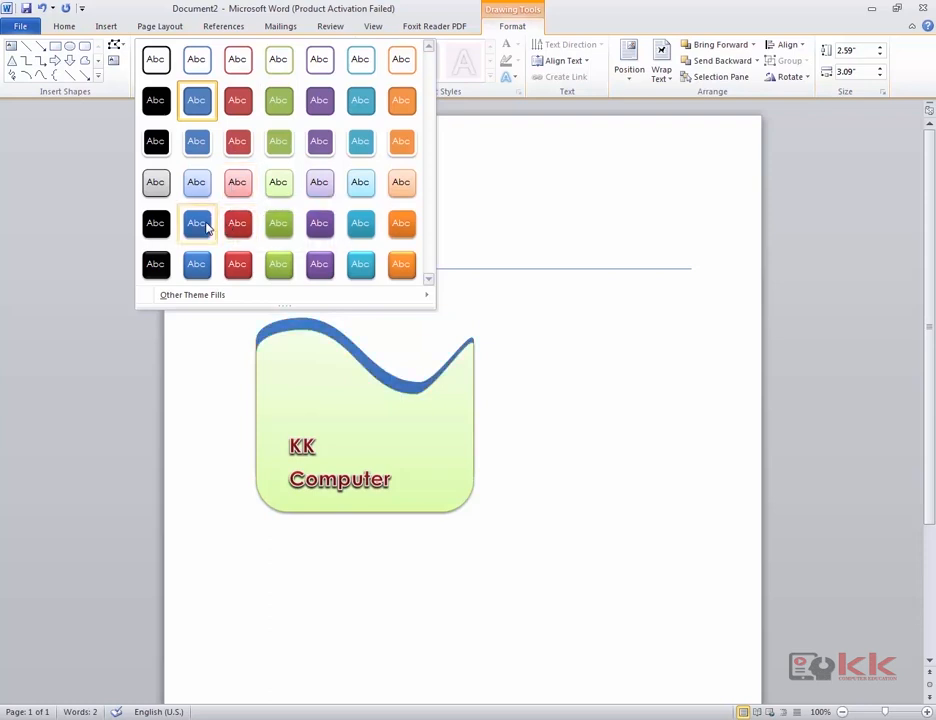
left_click(235, 226)
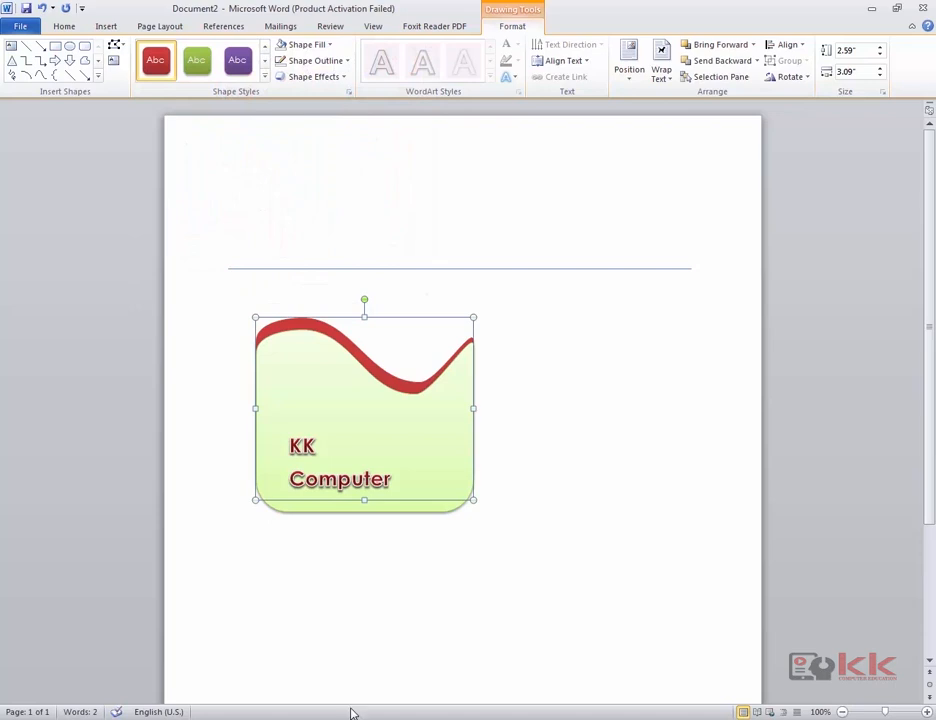
left_click(342, 612)
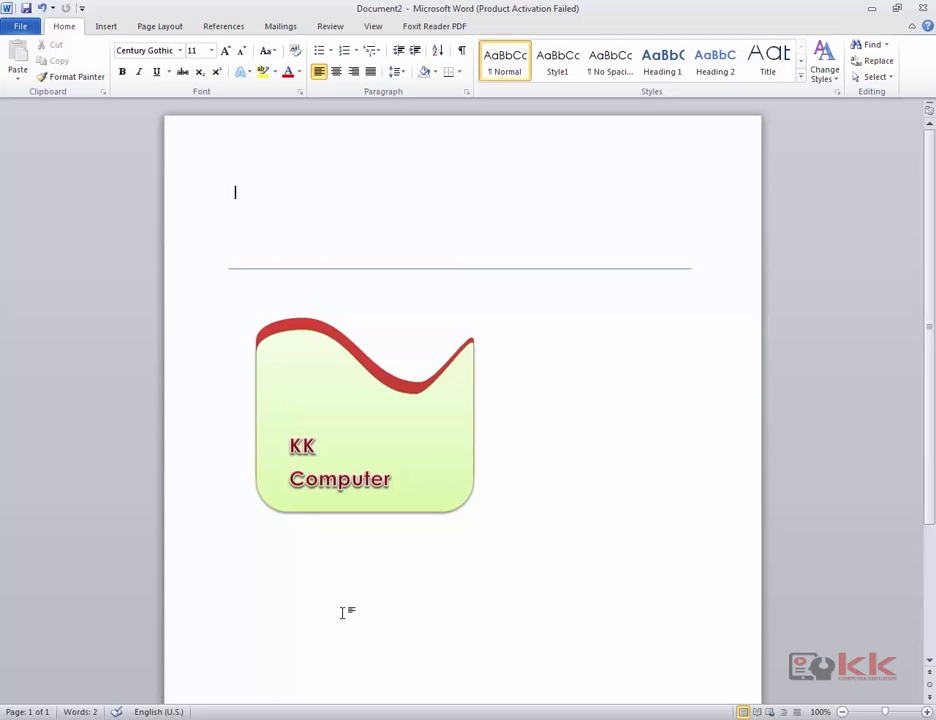
Step: Fill the light green wavy shape with the picture p1 from My Pictures
left_click(345, 368)
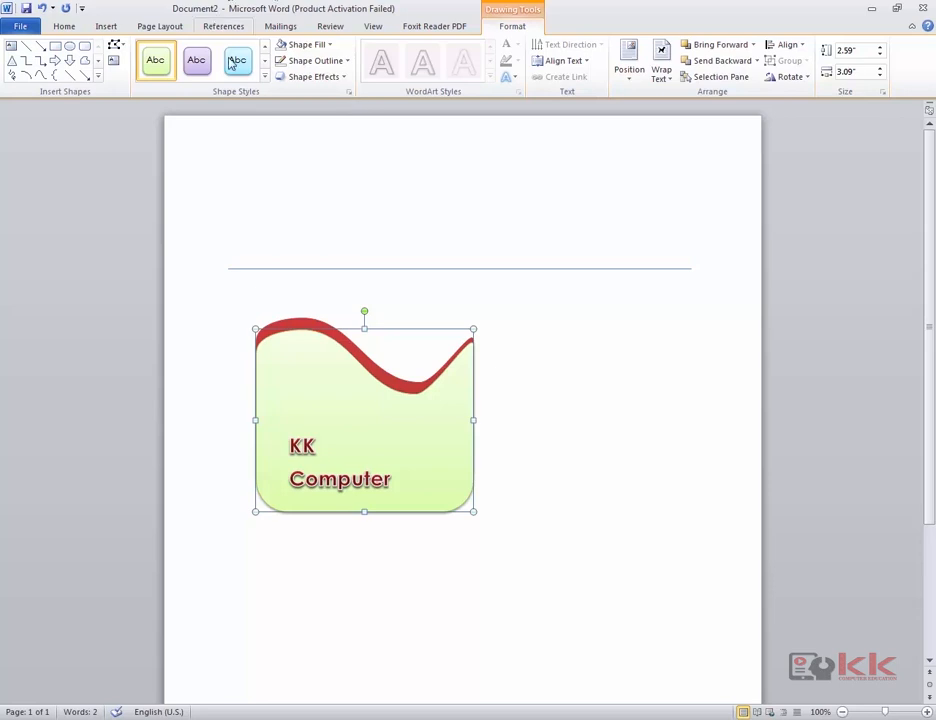
left_click(264, 76)
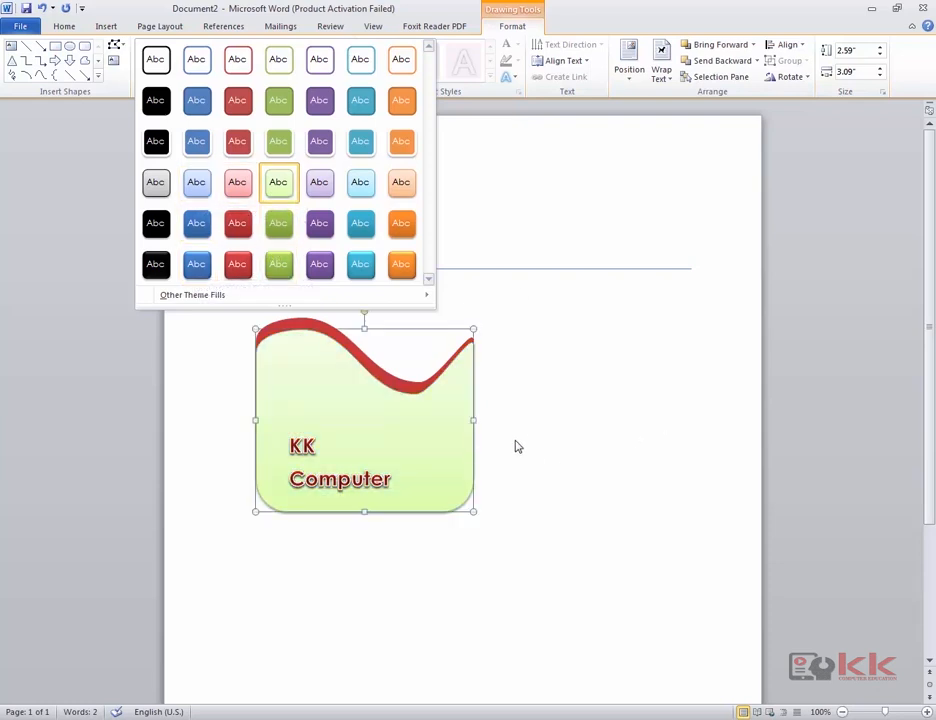
left_click(500, 190)
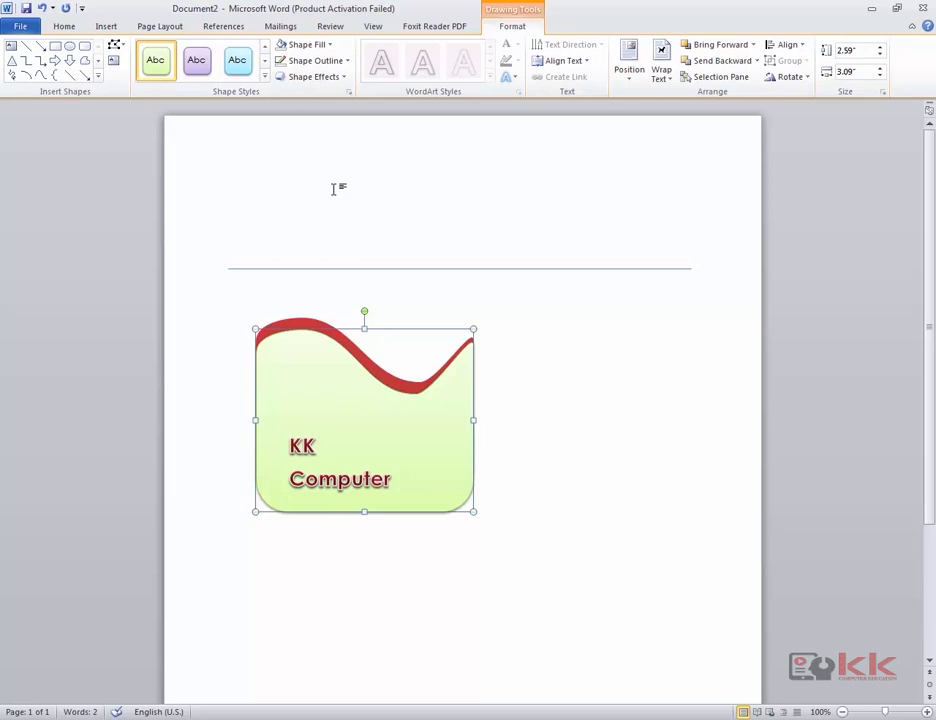
left_click(328, 45)
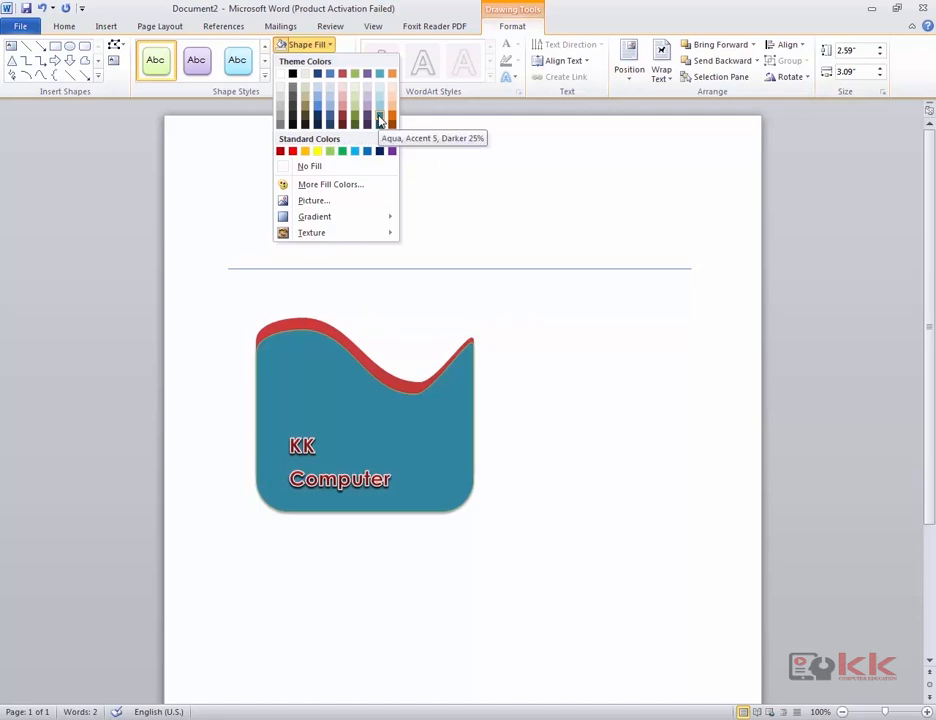
left_click(322, 204)
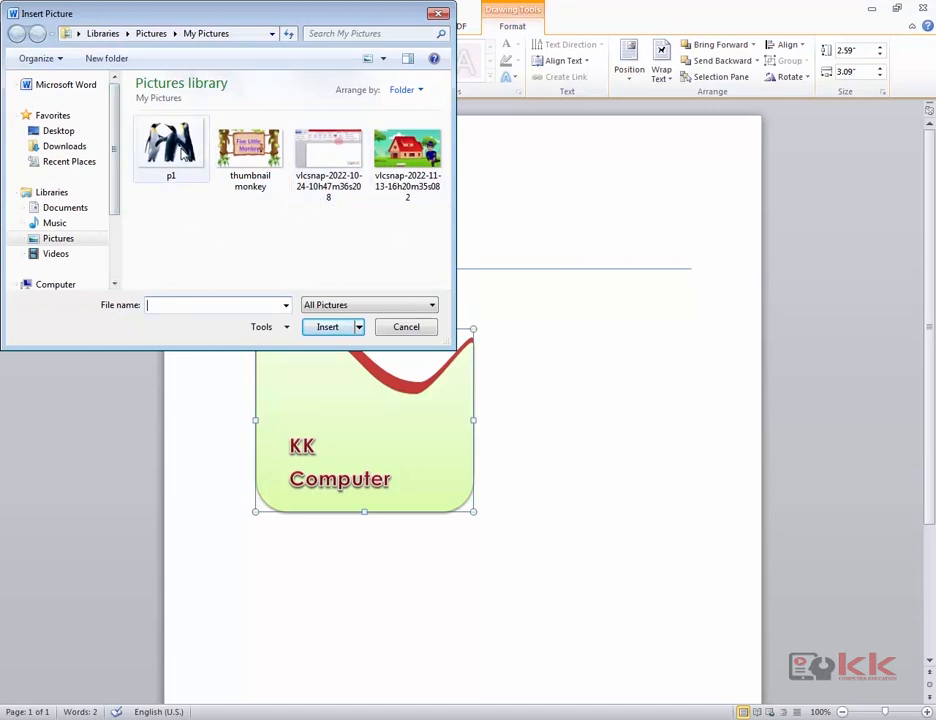
left_click(178, 158)
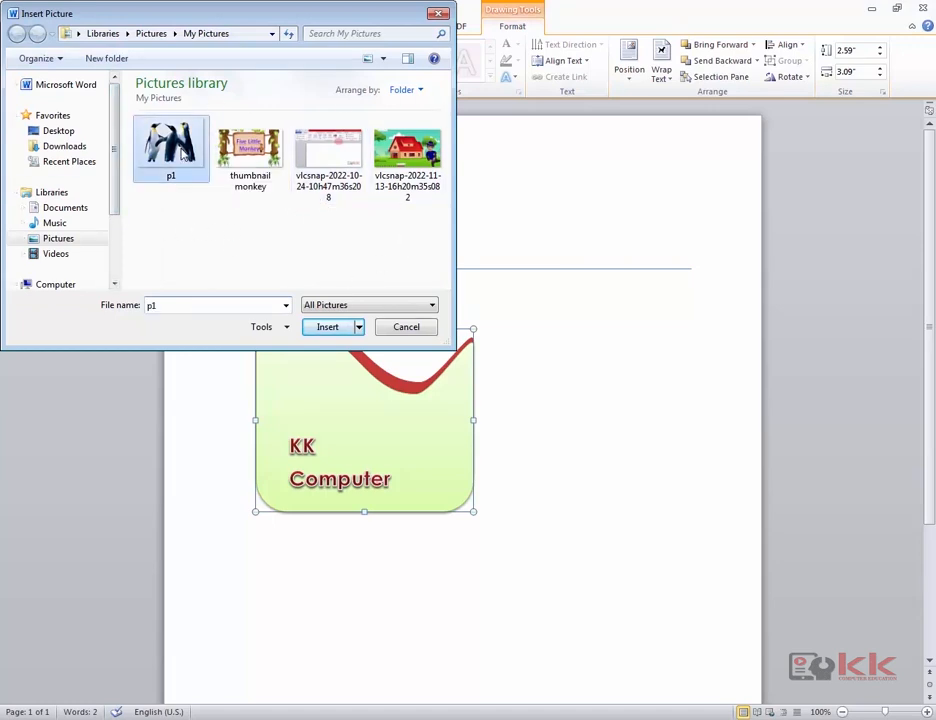
left_click(333, 328)
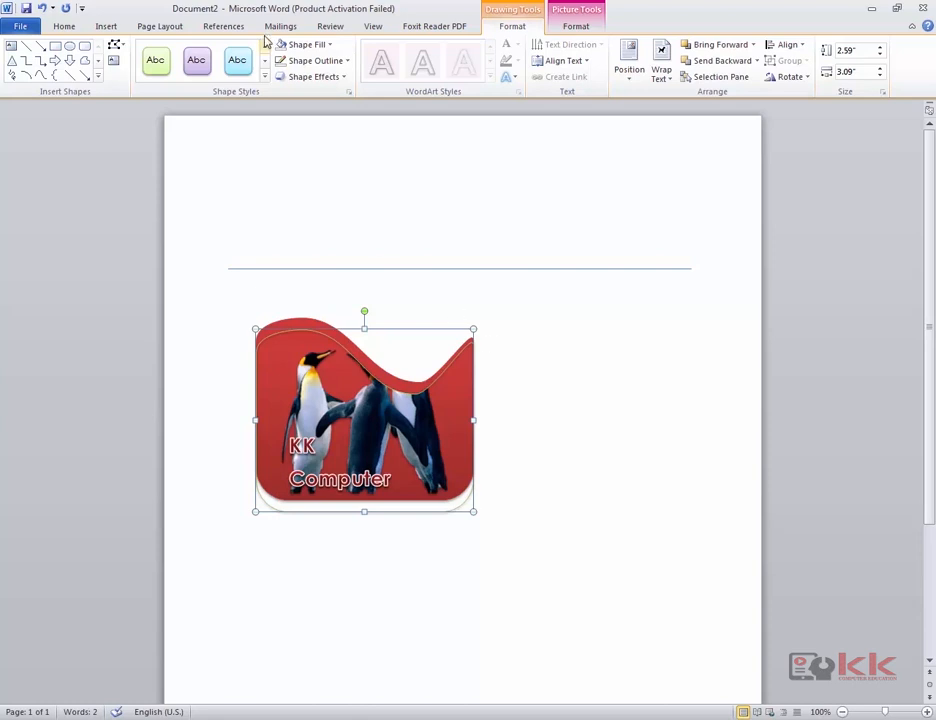
Step: Change the front wavy shape's picture fill to Jellyfish from the Sample Pictures folder
left_click(331, 47)
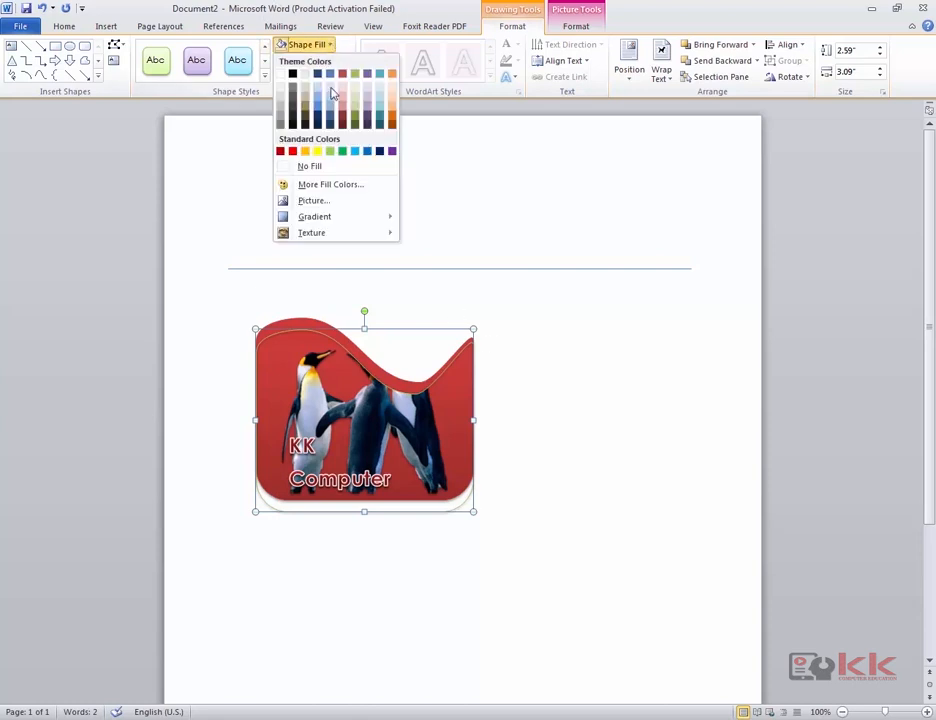
left_click(313, 200)
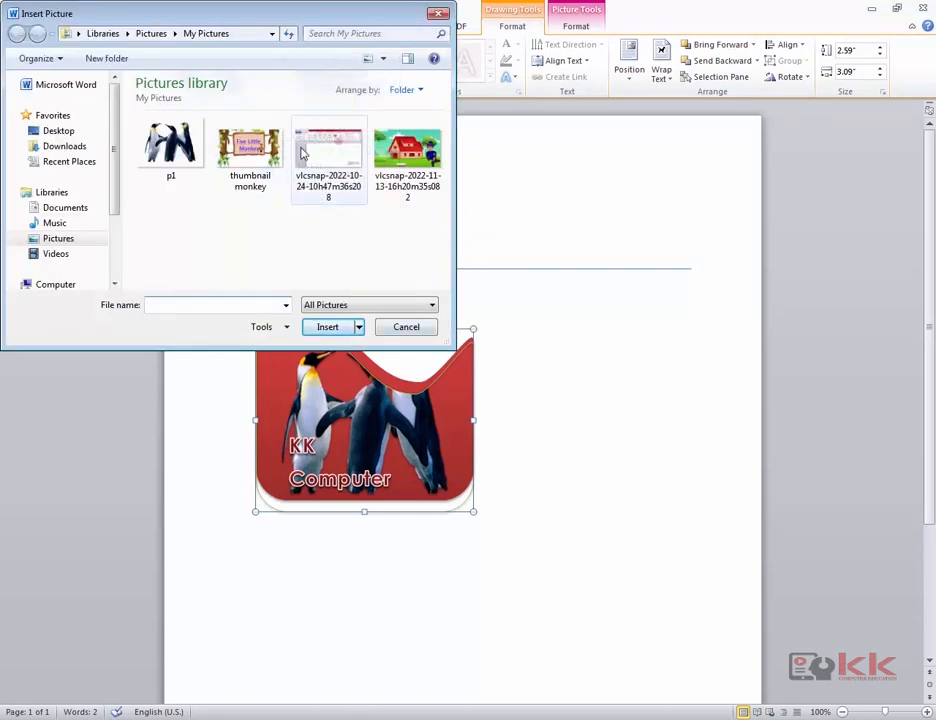
left_click(146, 36)
double_click(167, 157)
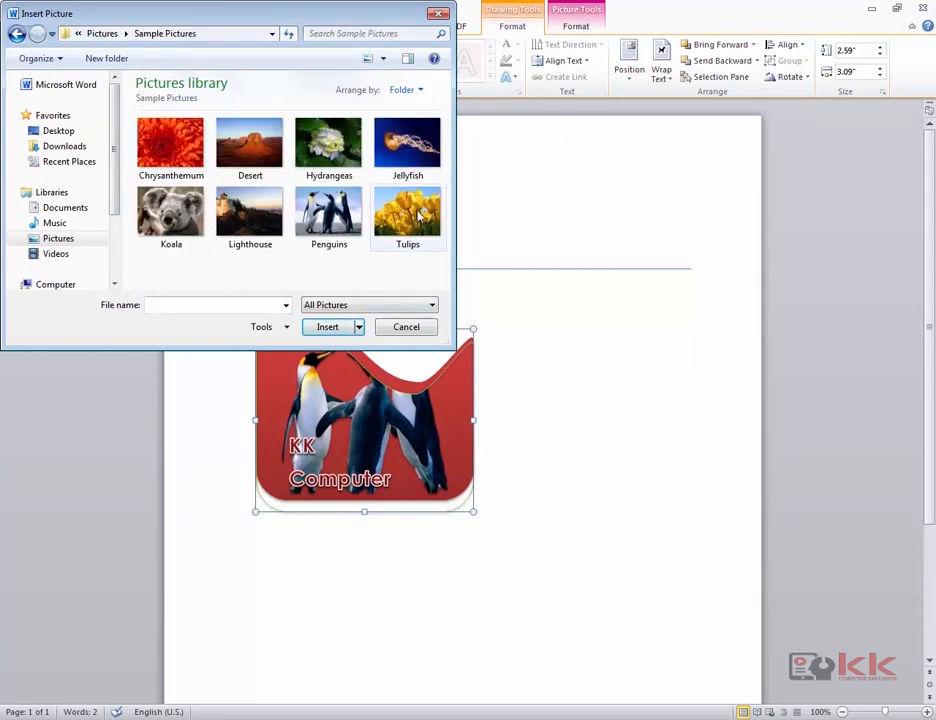
left_click(405, 145)
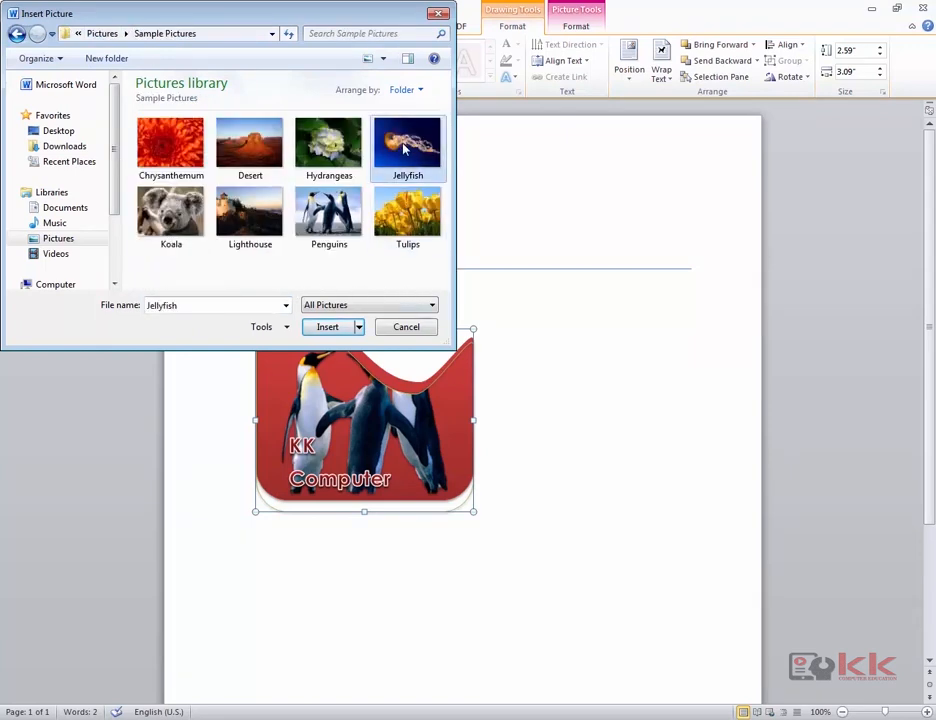
left_click(334, 327)
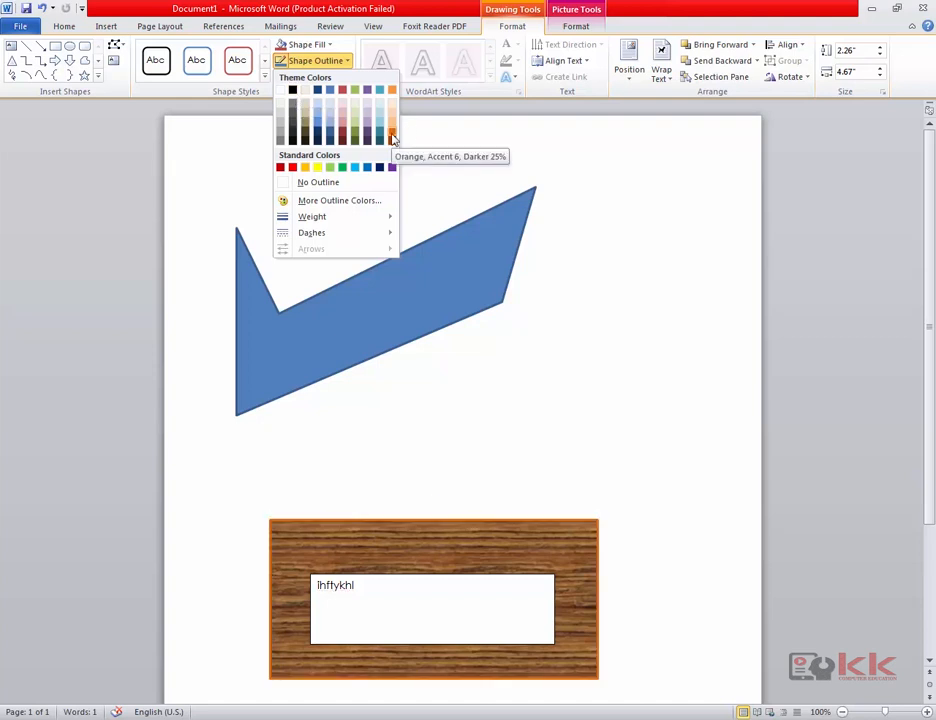
Step: Give the wood-textured rectangle in Document1 a dark blue outline and bring up the glow variations for it
left_click(318, 133)
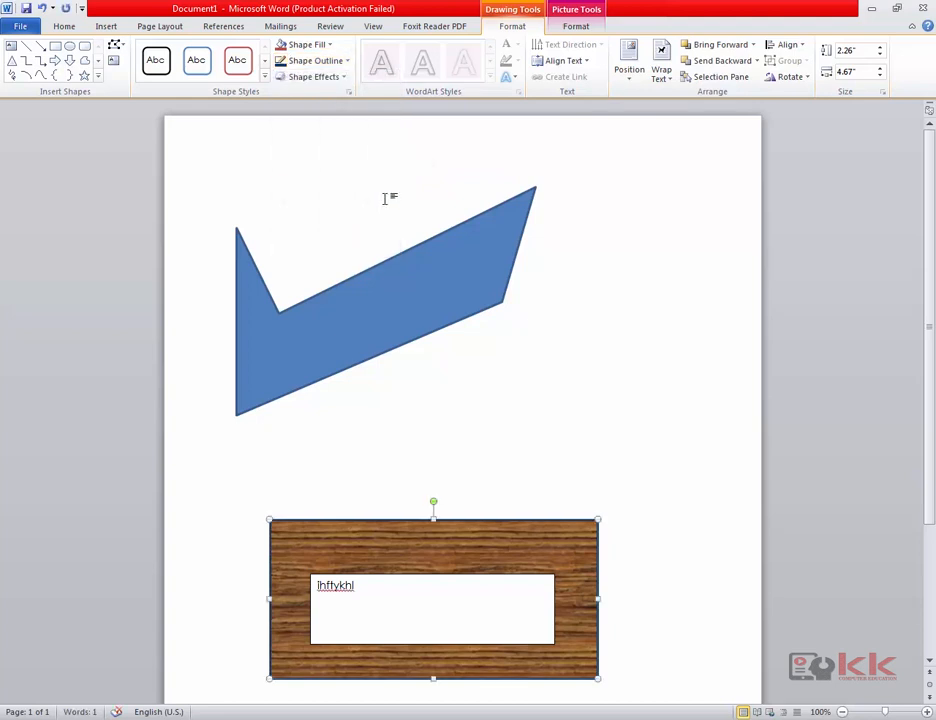
left_click(343, 78)
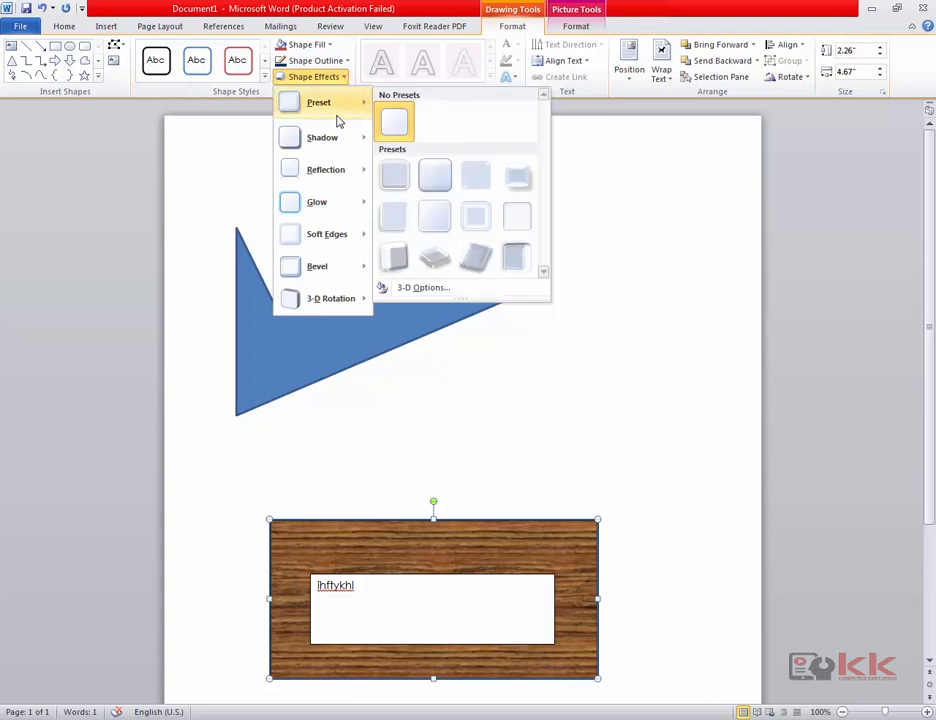
mouse_move(339, 158)
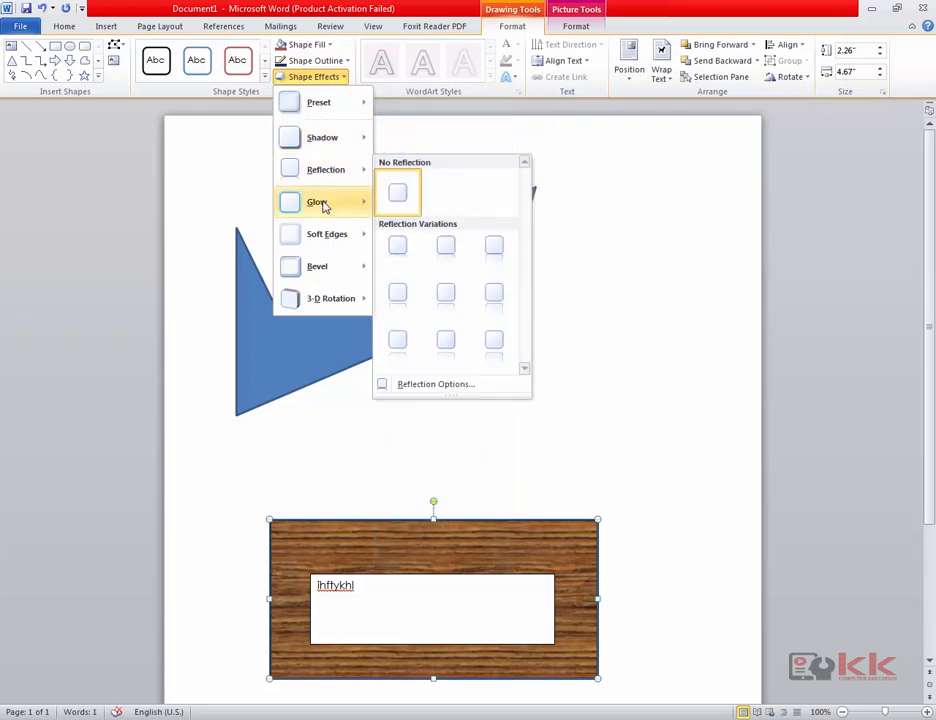
mouse_move(324, 207)
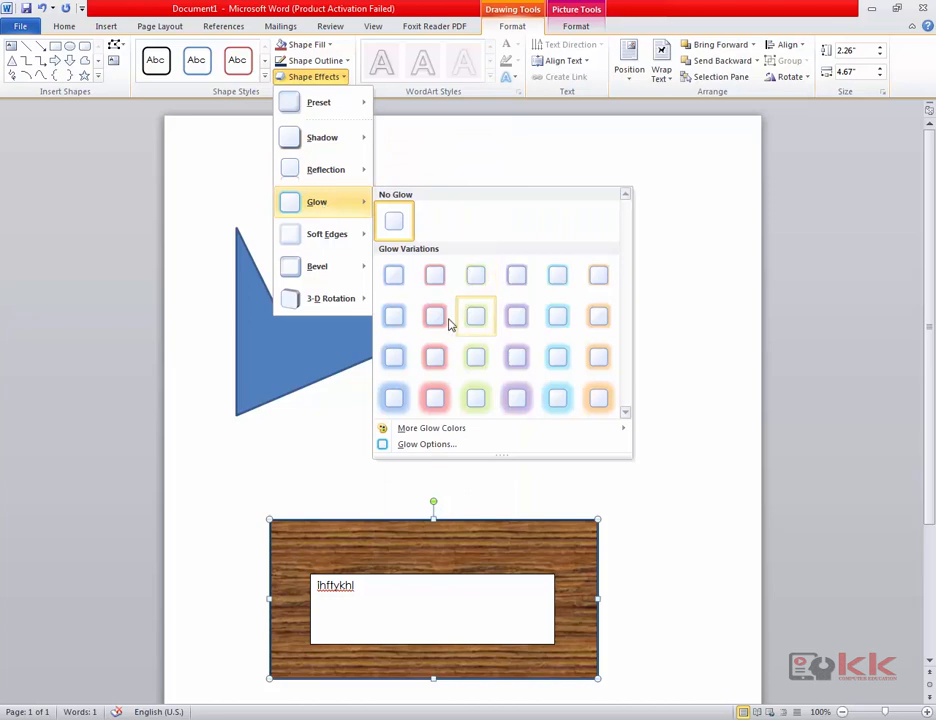